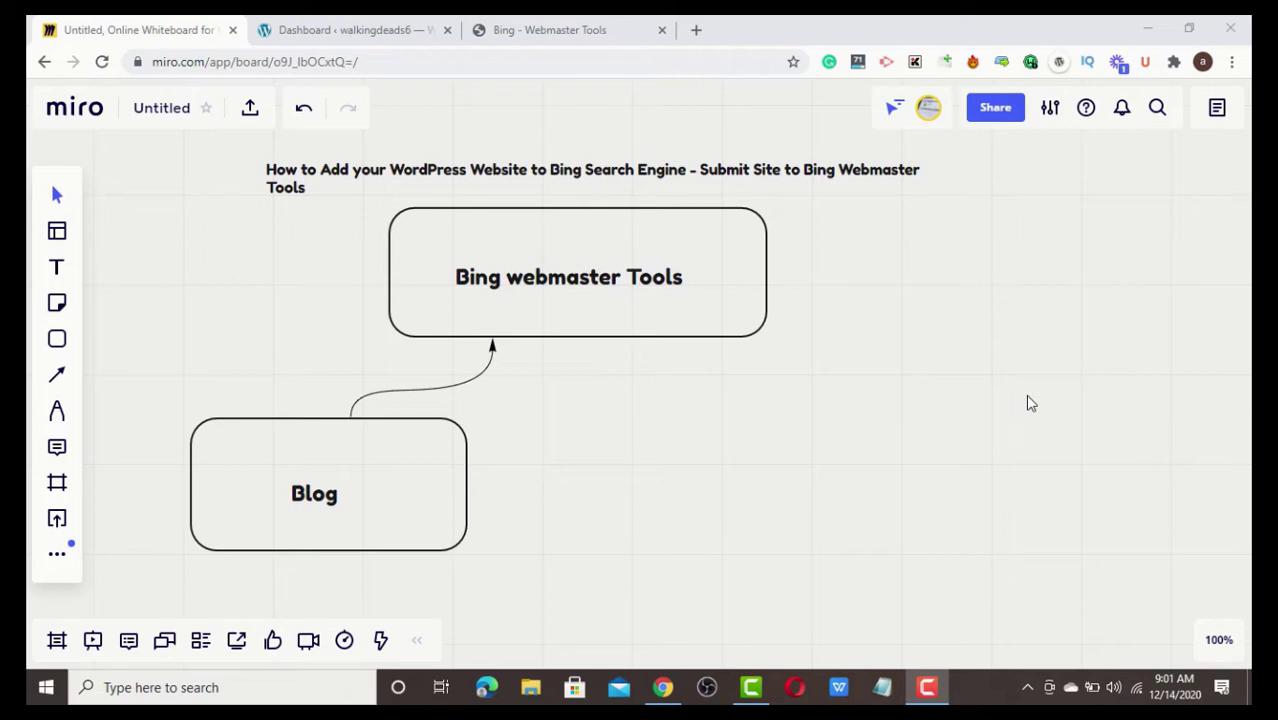
- Switch to the WordPress dashboard of walkingdeads6.online and look over its overview sections
left_click(367, 25)
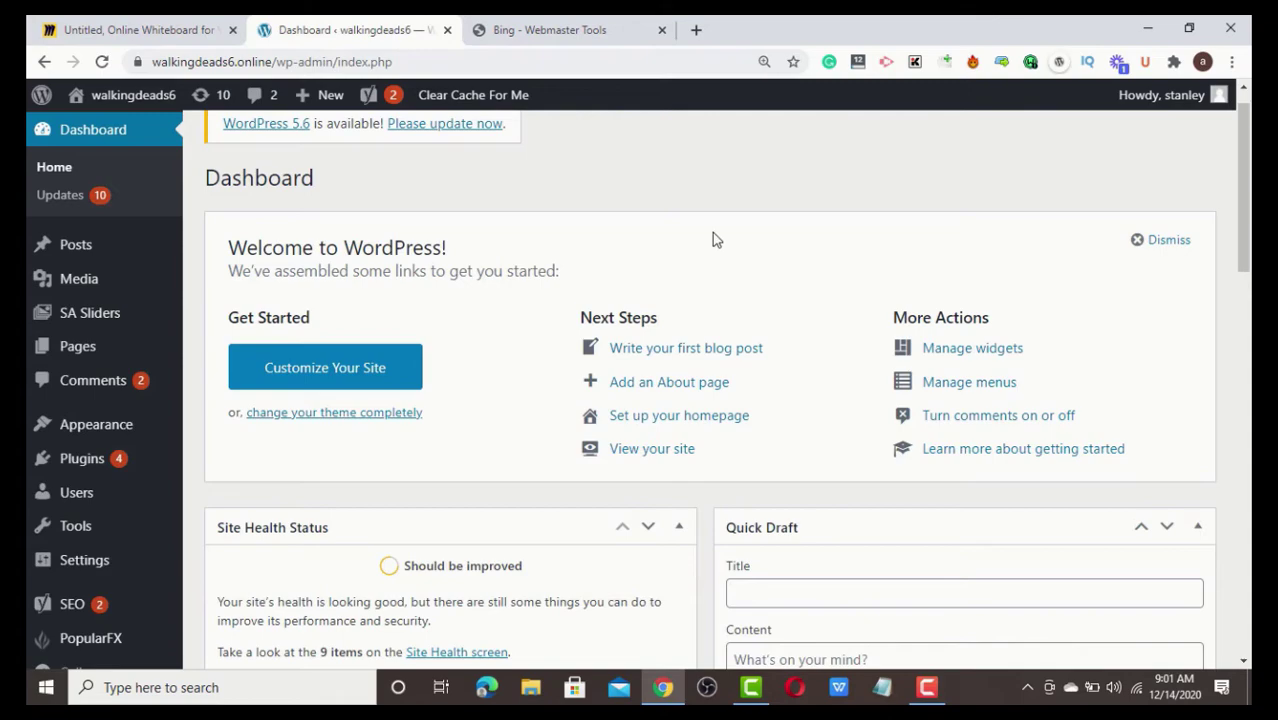
left_click_drag(1243, 205, 1247, 300)
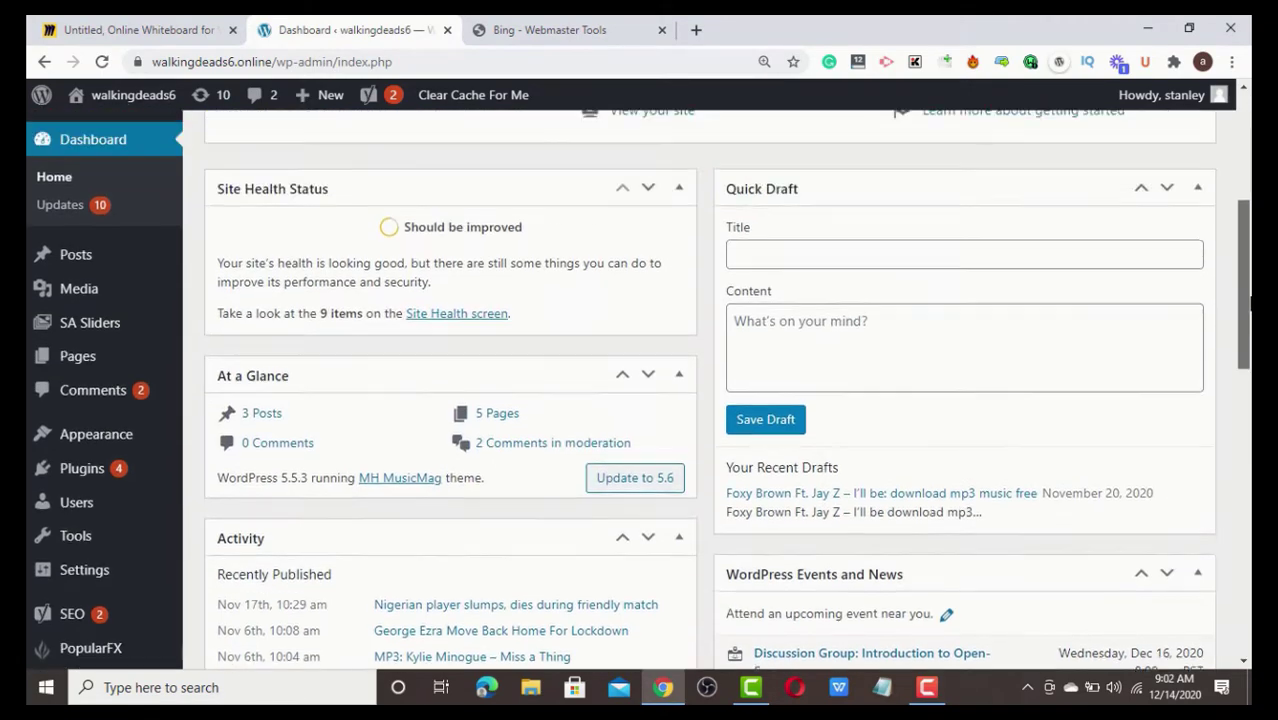
scroll(1235, 250, "up", 5)
scroll(1235, 250, "down", 10)
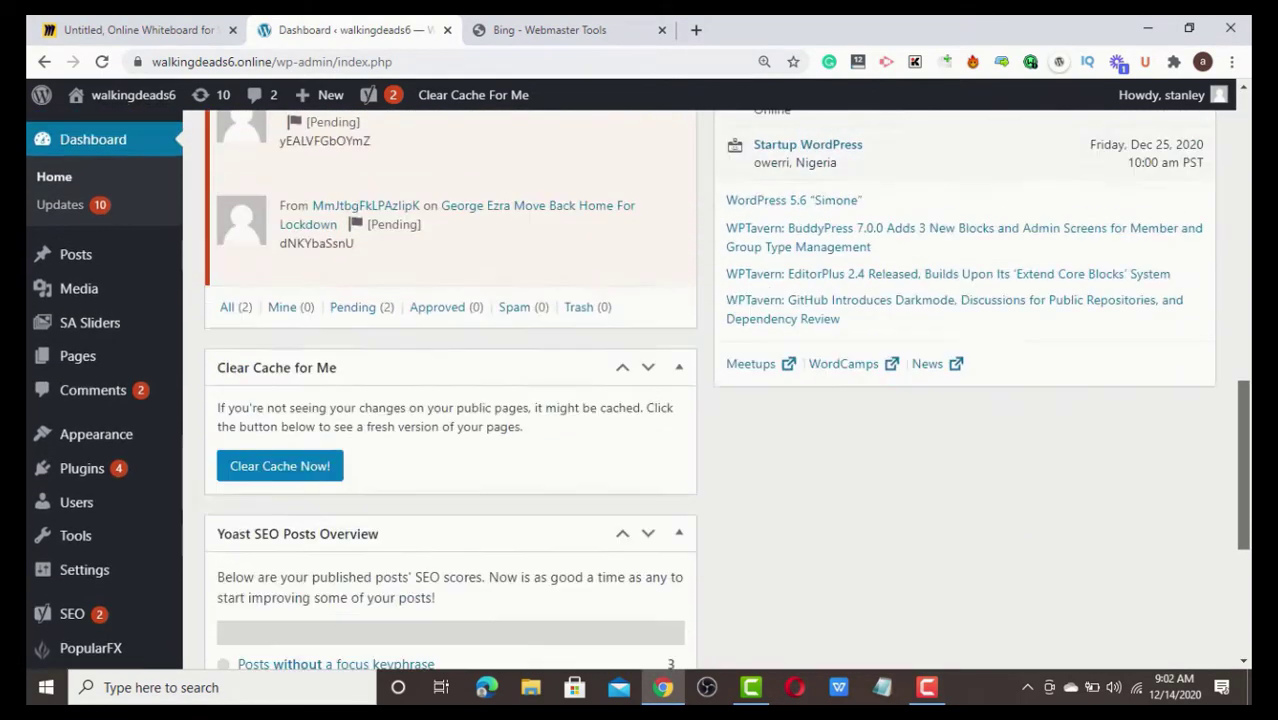
left_click_drag(1244, 465, 1249, 240)
- Close the open Bing Webmaster Tools page, search for "bing webmaster tools" in a new tab, and start signing up on the Bing site
left_click(558, 30)
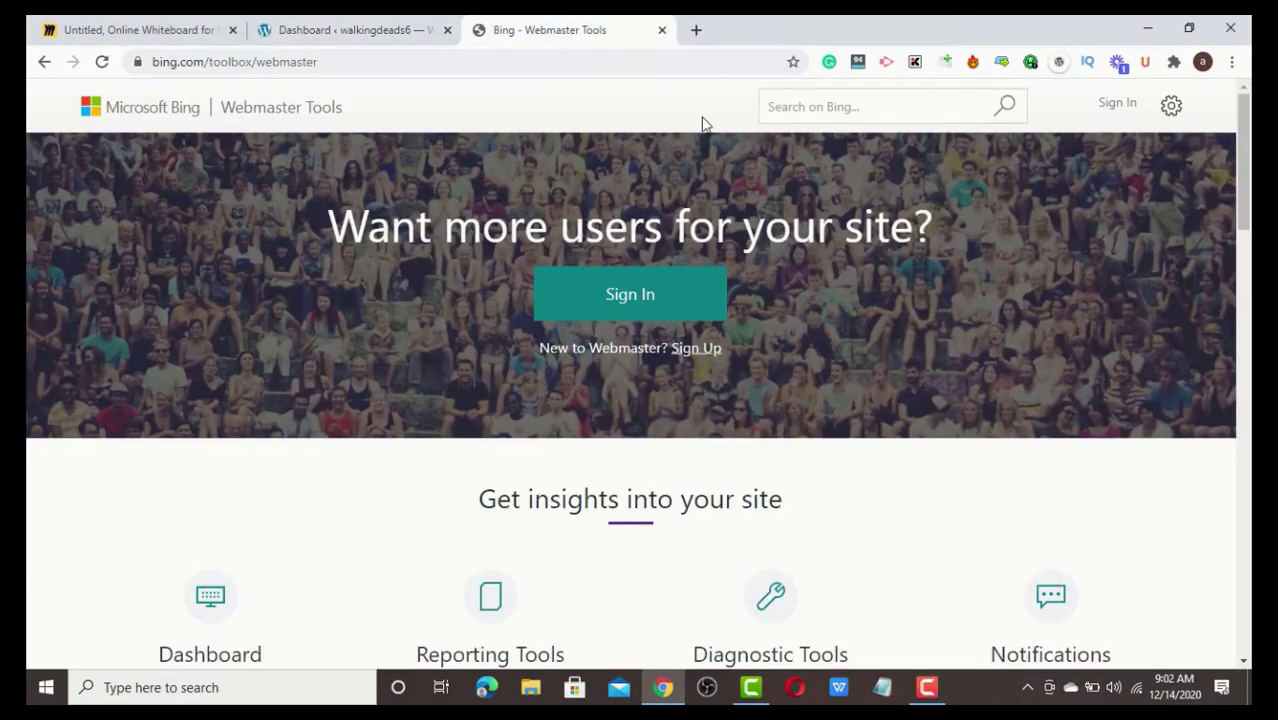
left_click(661, 30)
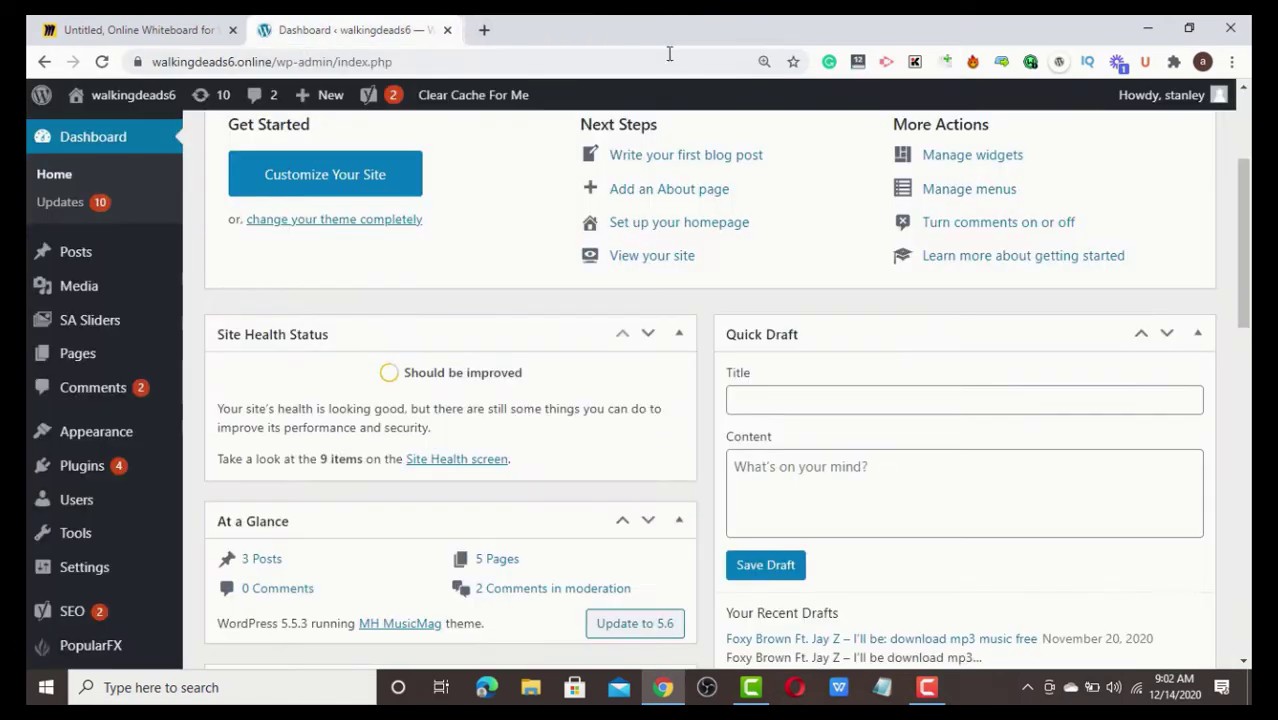
left_click(481, 38)
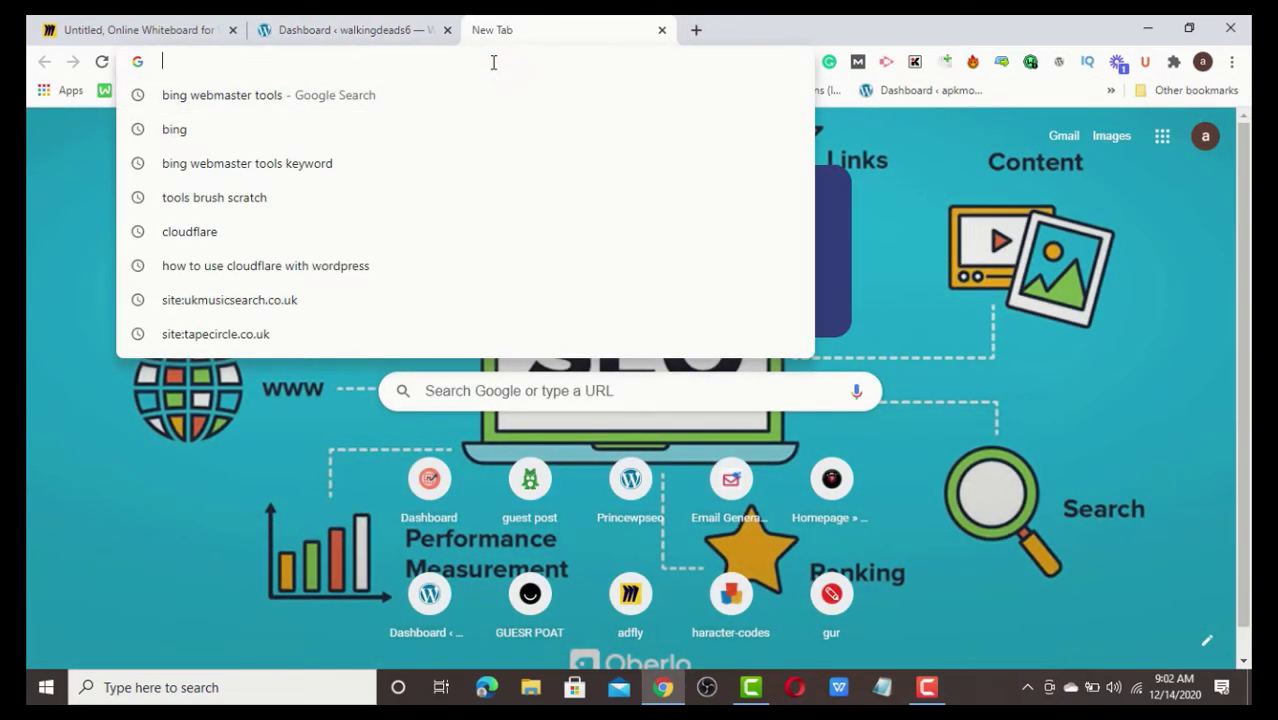
type("bing")
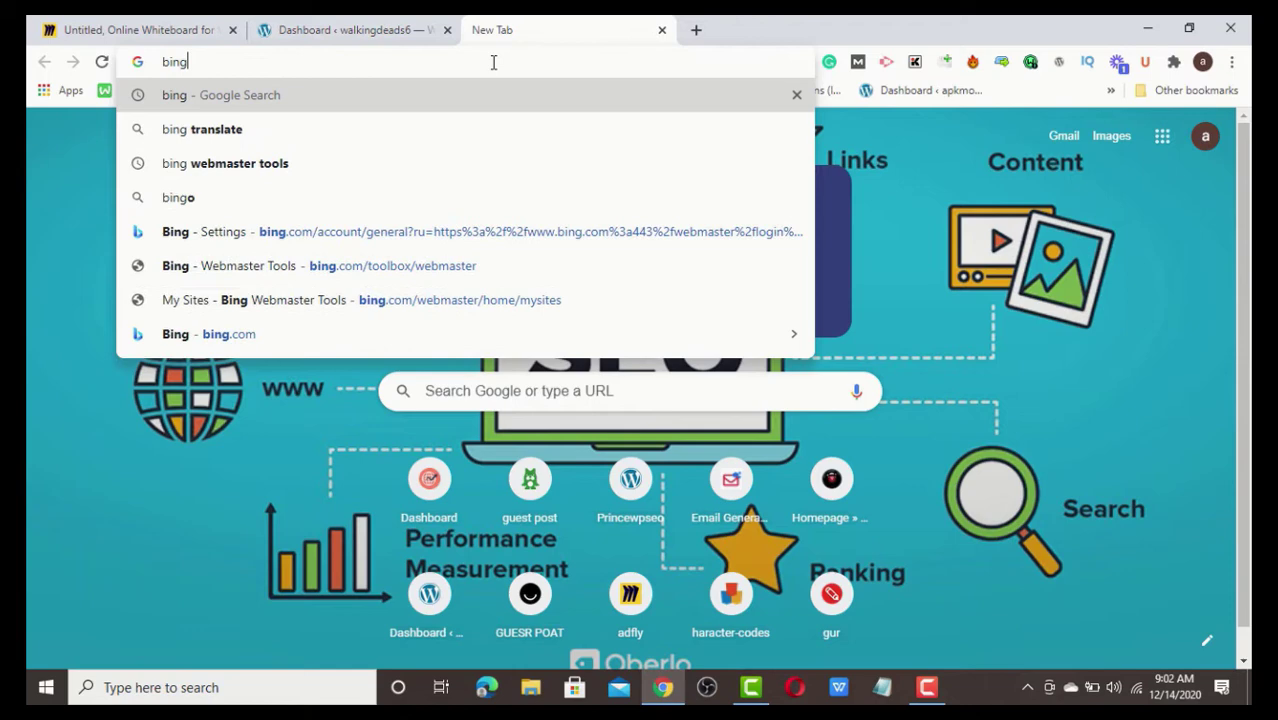
type(" w")
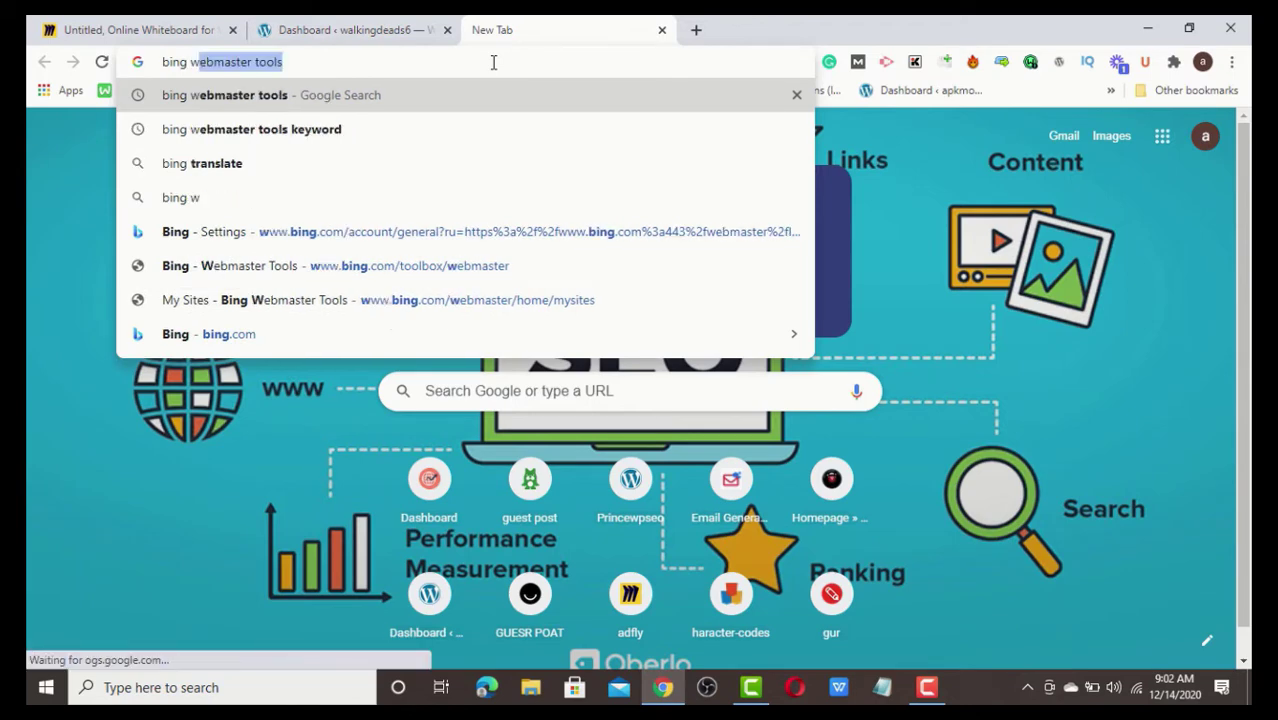
key("Return")
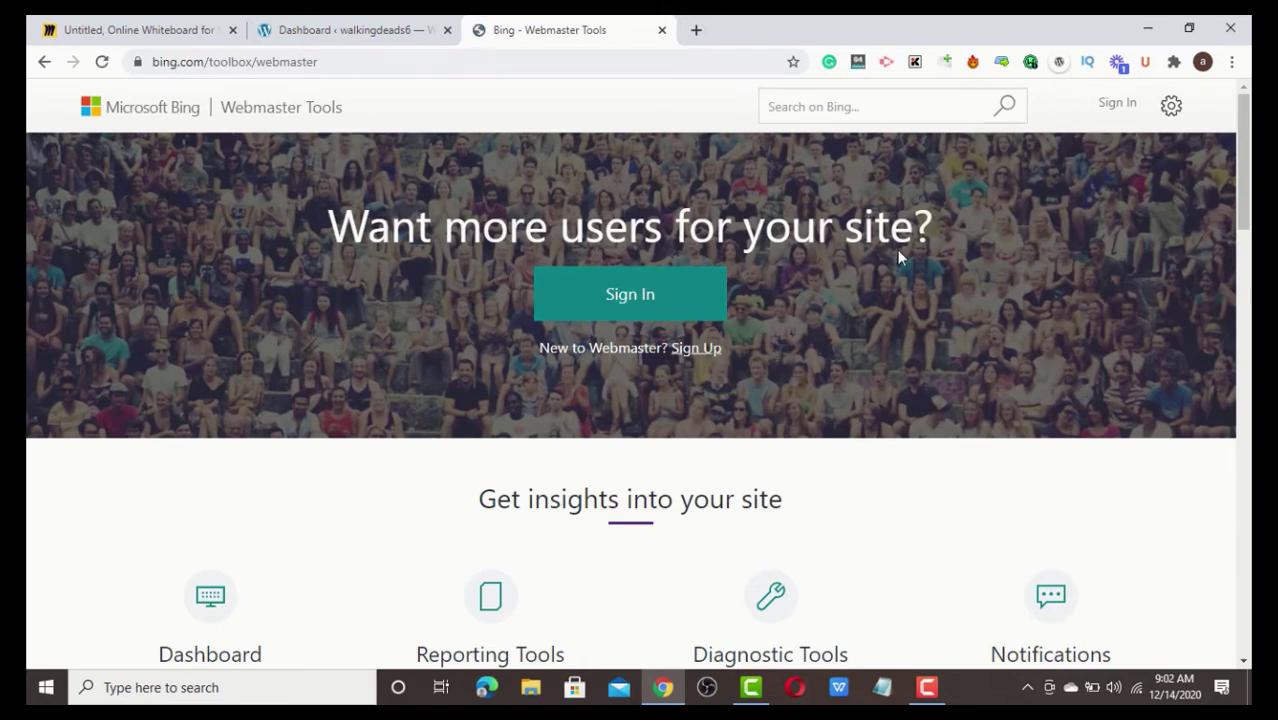
left_click(699, 354)
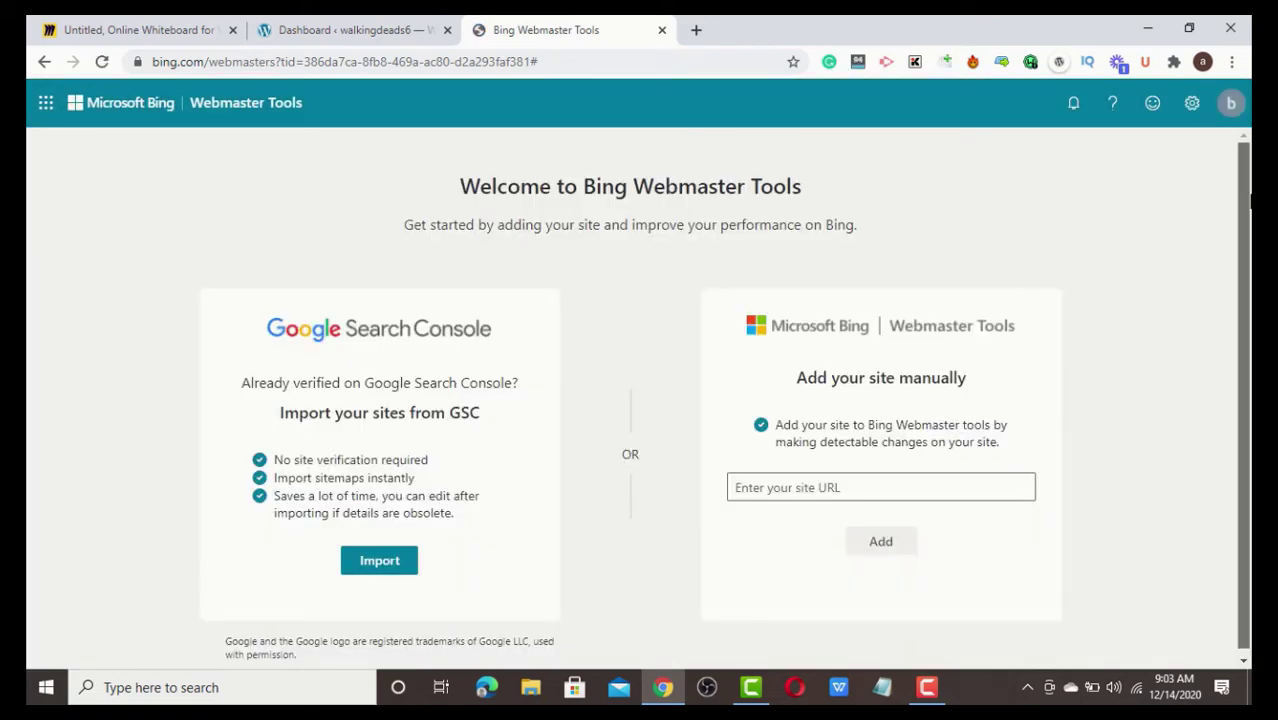
scroll(1245, 390, "down", 1)
left_click(782, 481)
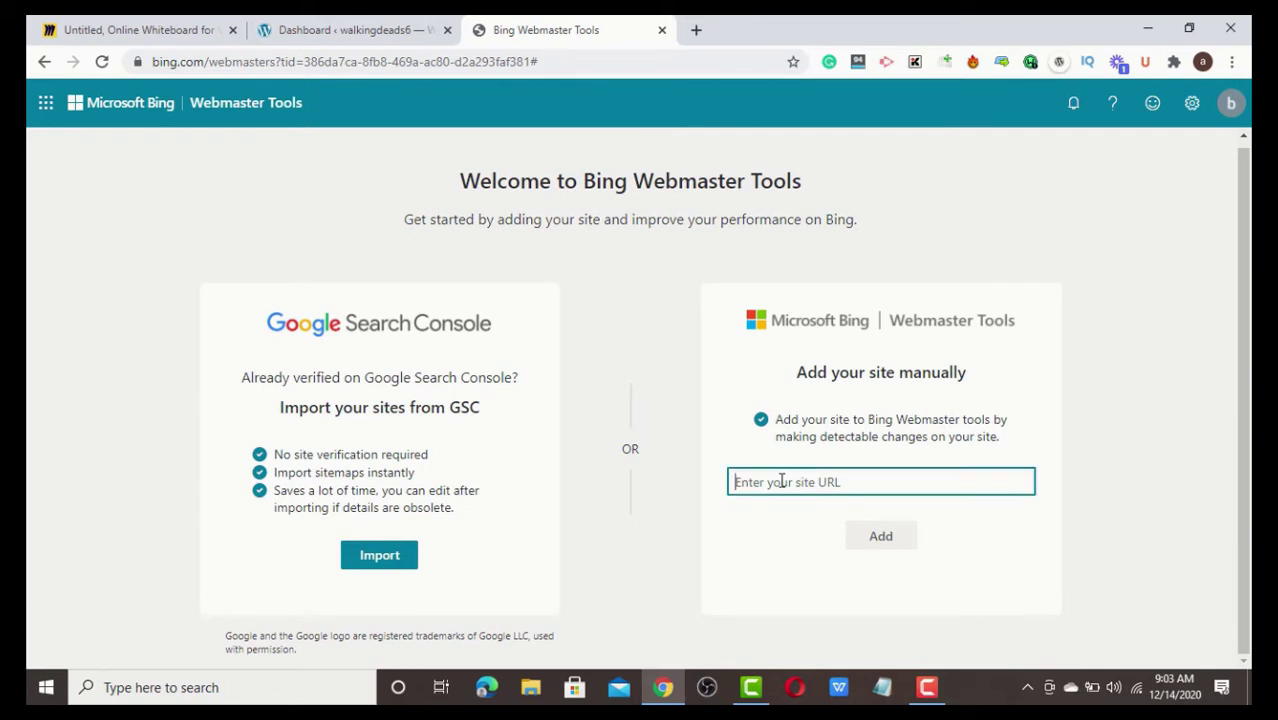
left_click(316, 29)
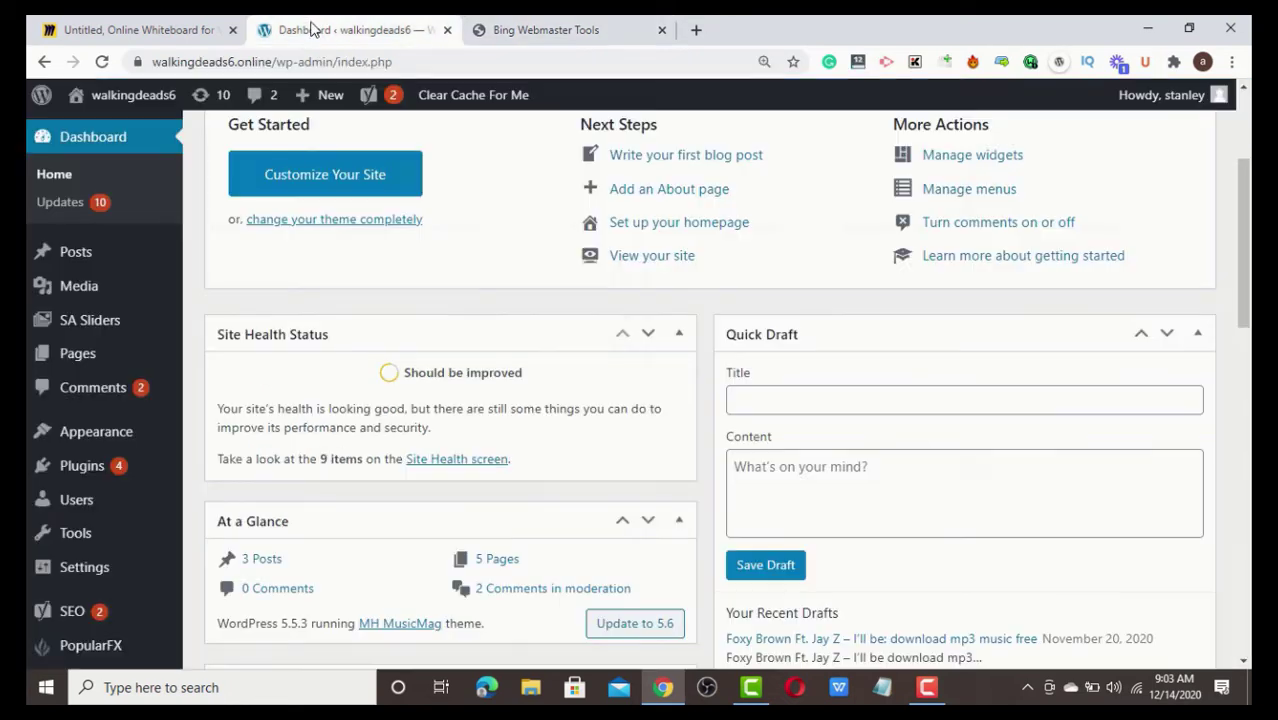
left_click_drag(276, 61, 194, 59)
key("ctrl+c")
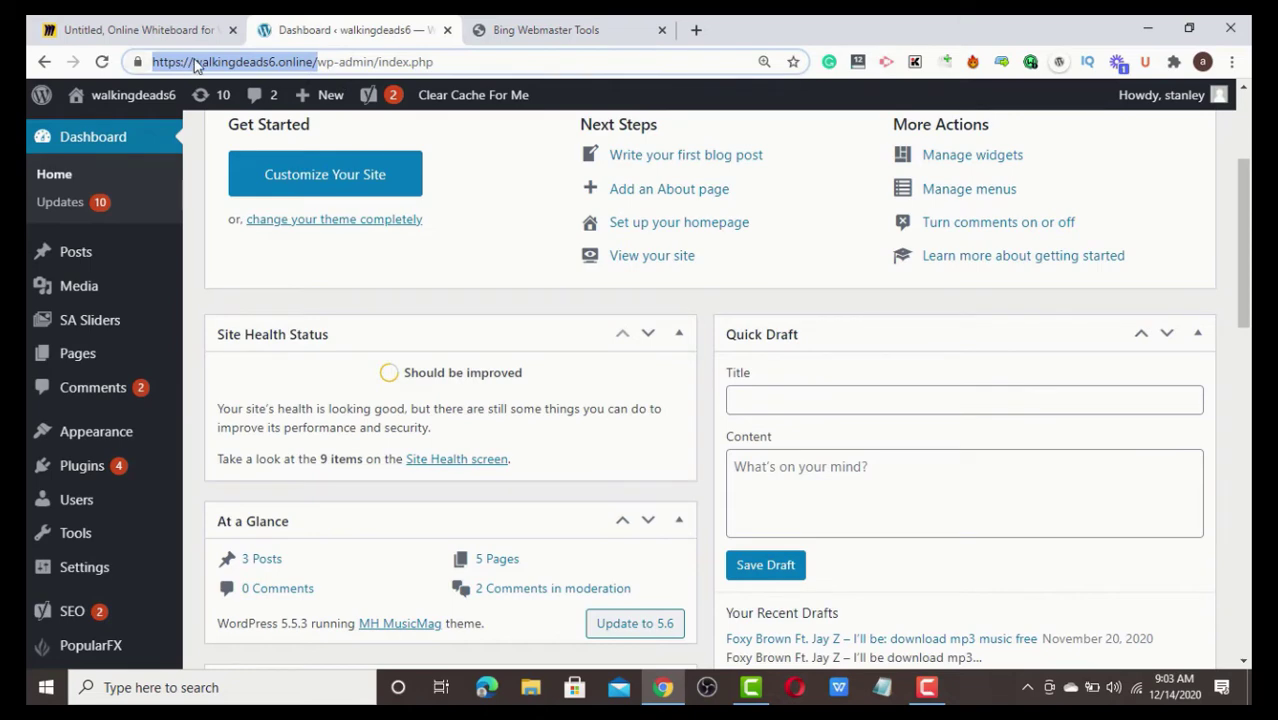
left_click(550, 29)
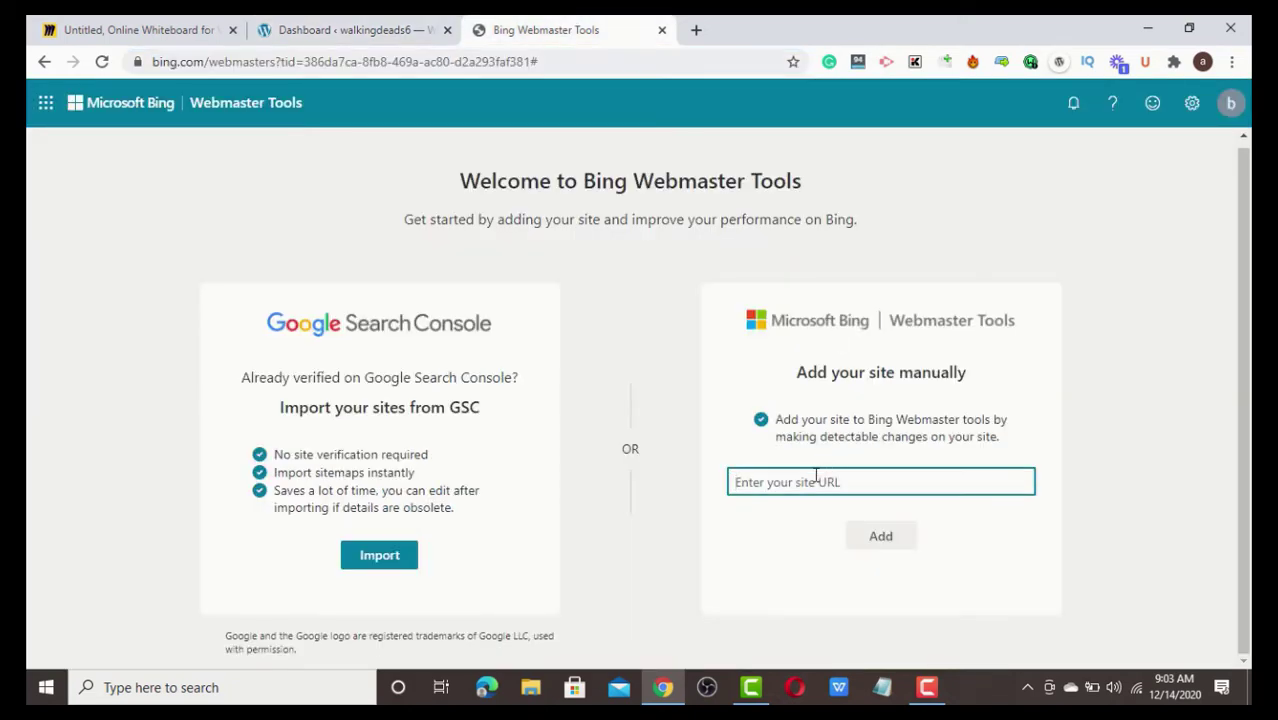
key("ctrl+v")
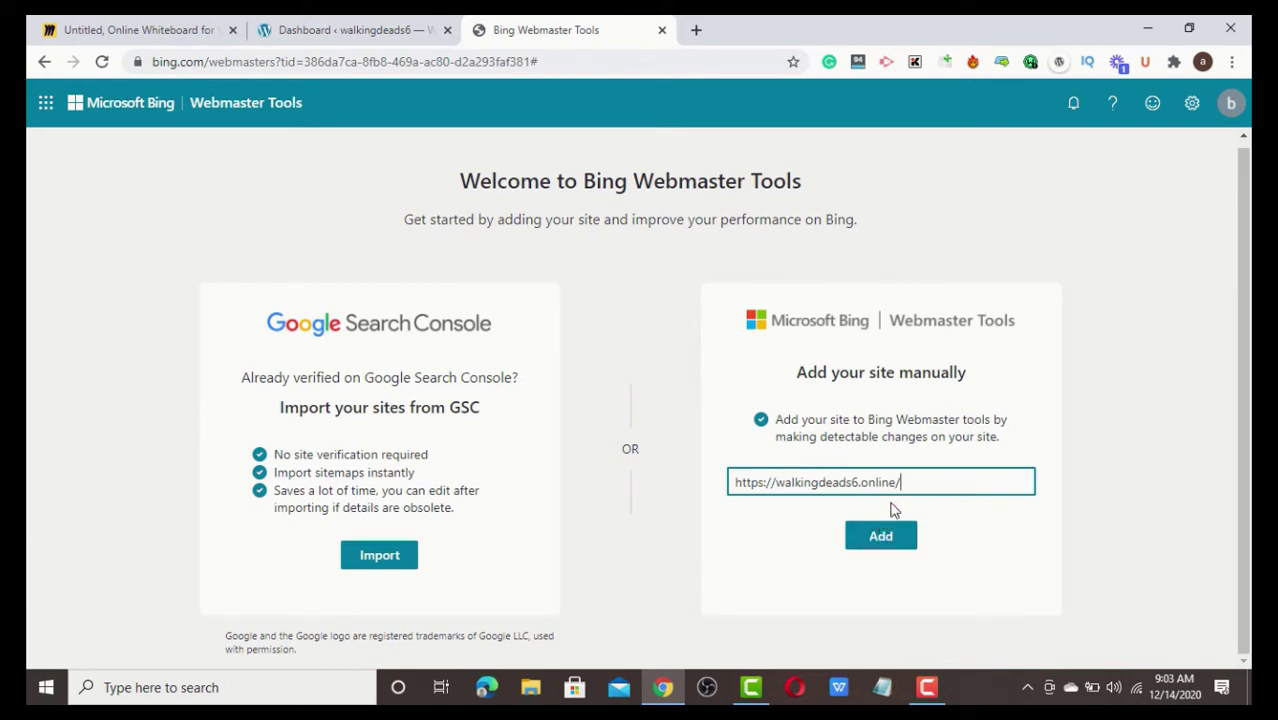
left_click(872, 544)
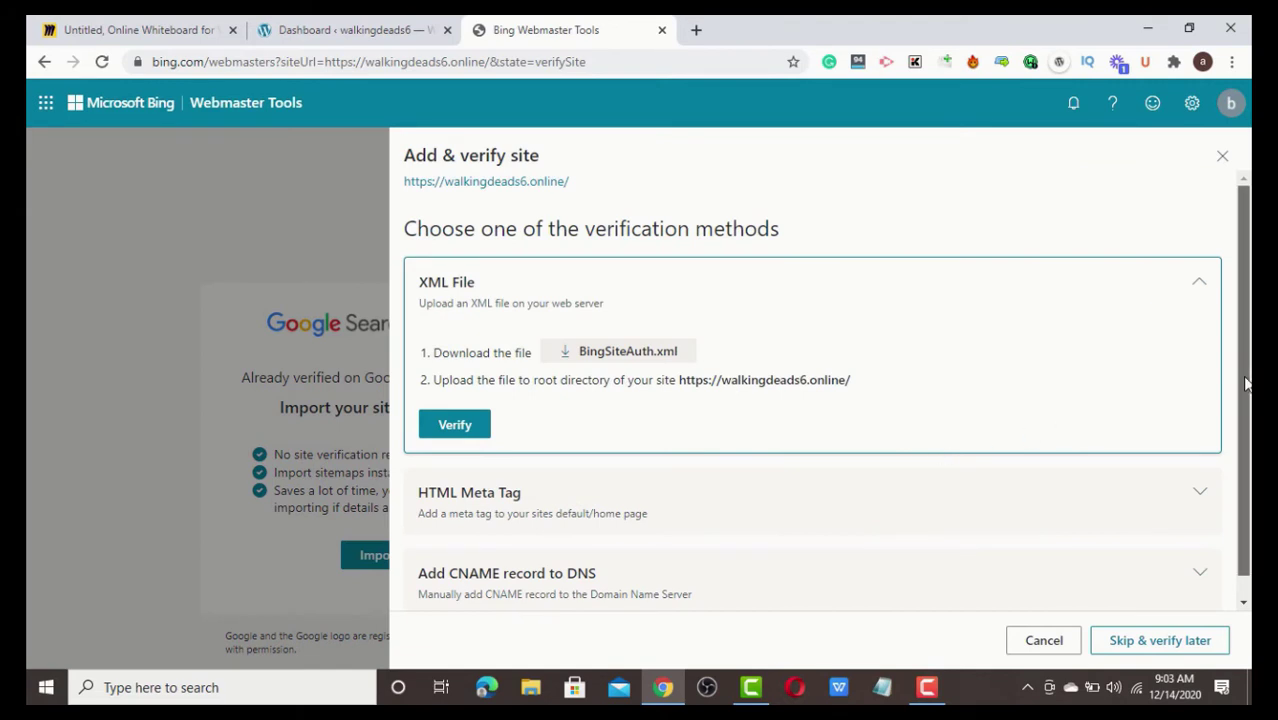
- Choose the HTML Meta Tag verification method and copy the provided meta tag
scroll(1246, 384, "down", 1)
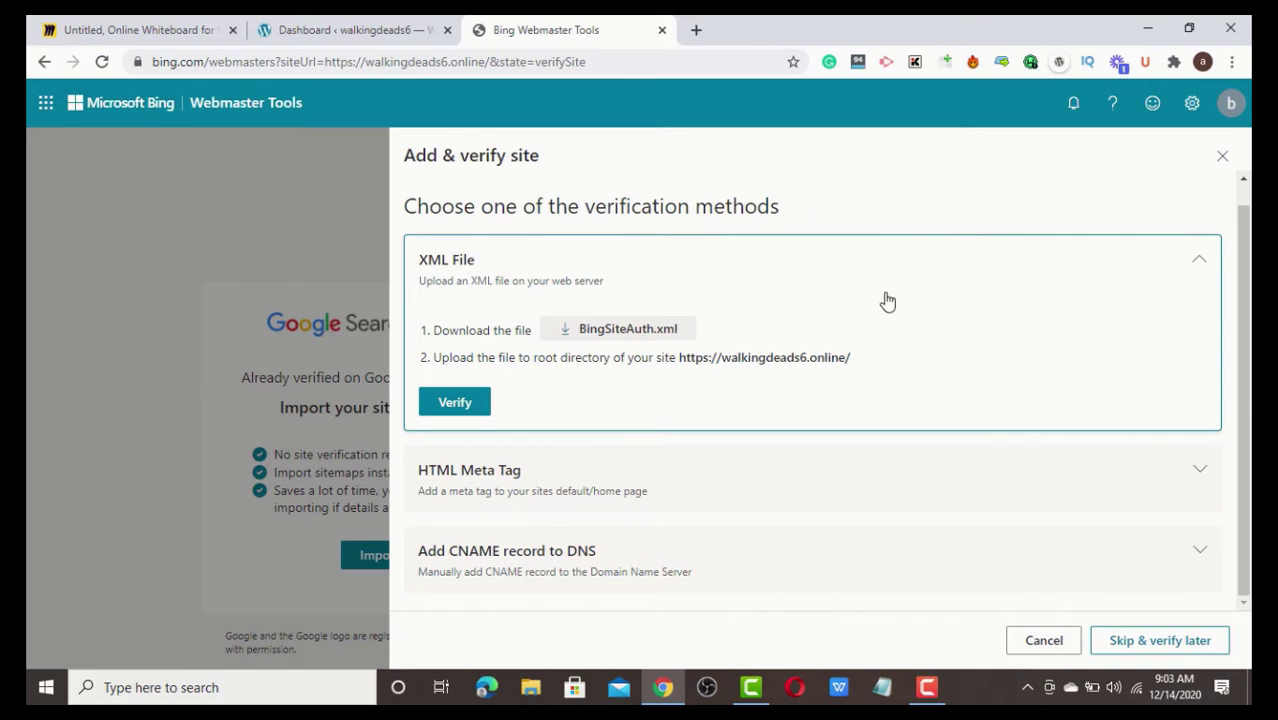
left_click(515, 486)
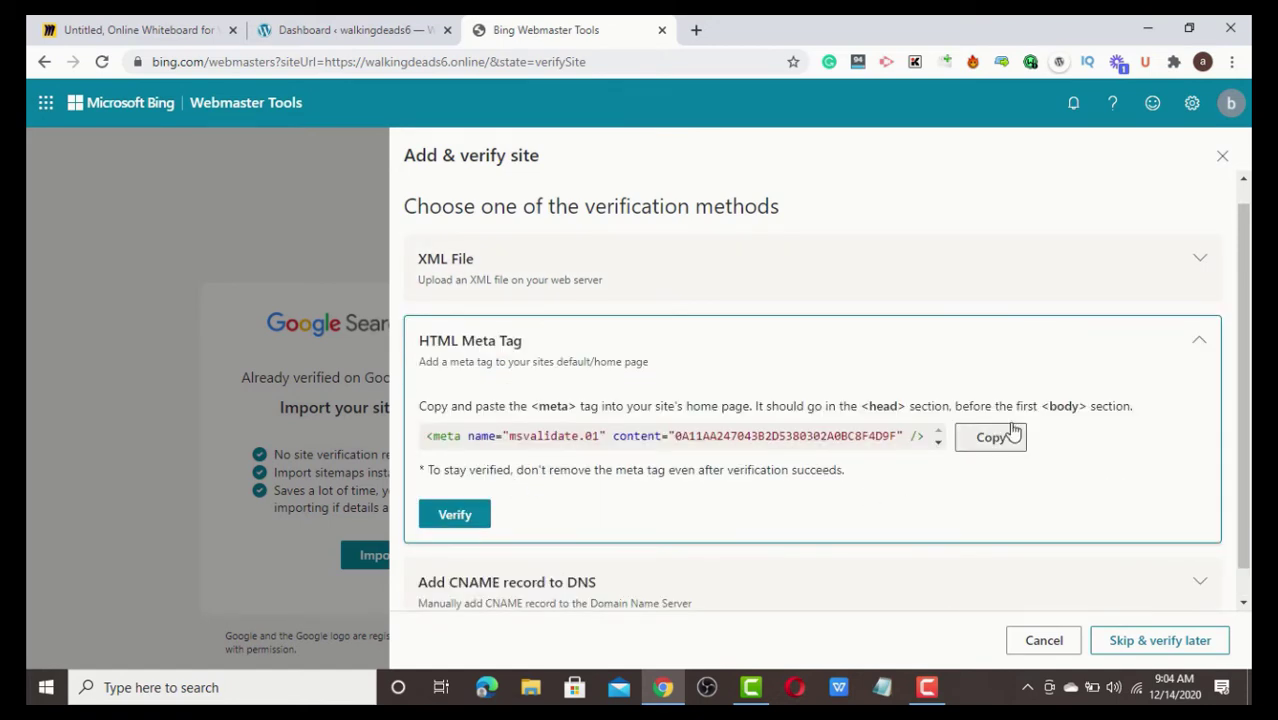
left_click(1010, 436)
- Open the Insert Headers and Footers settings in the WordPress dashboard
left_click(282, 27)
mouse_move(90, 563)
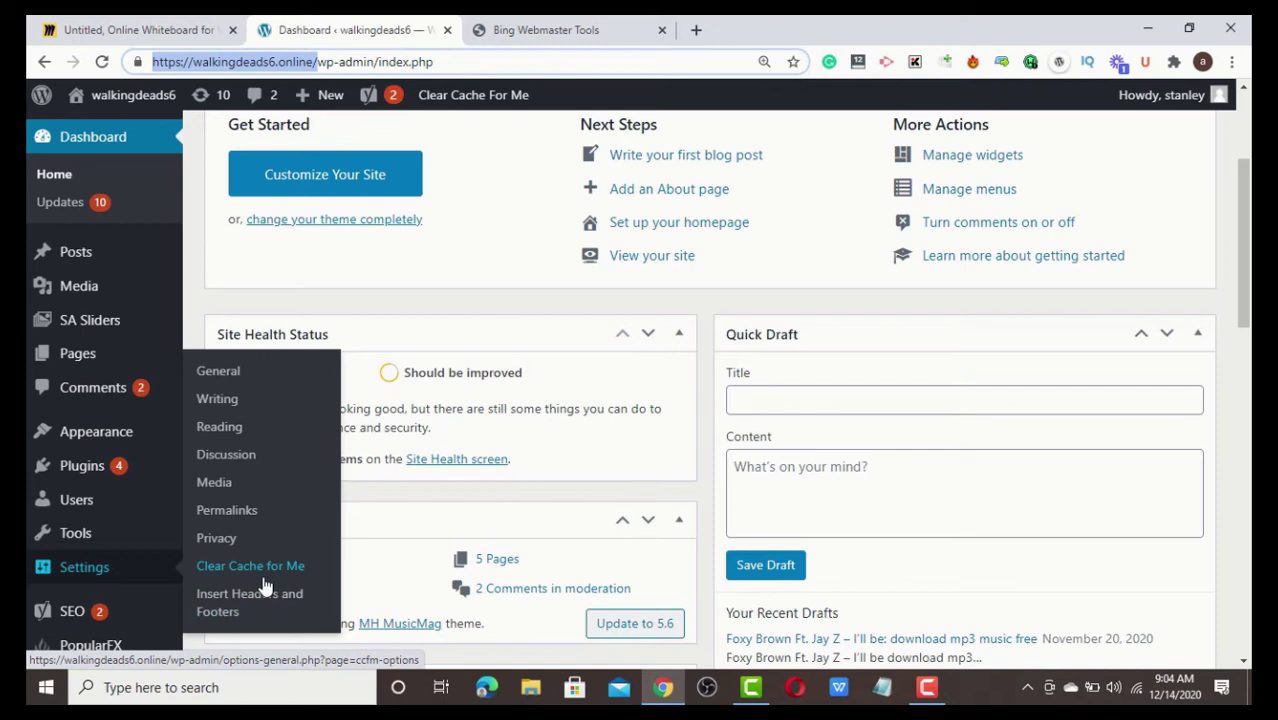
mouse_move(85, 463)
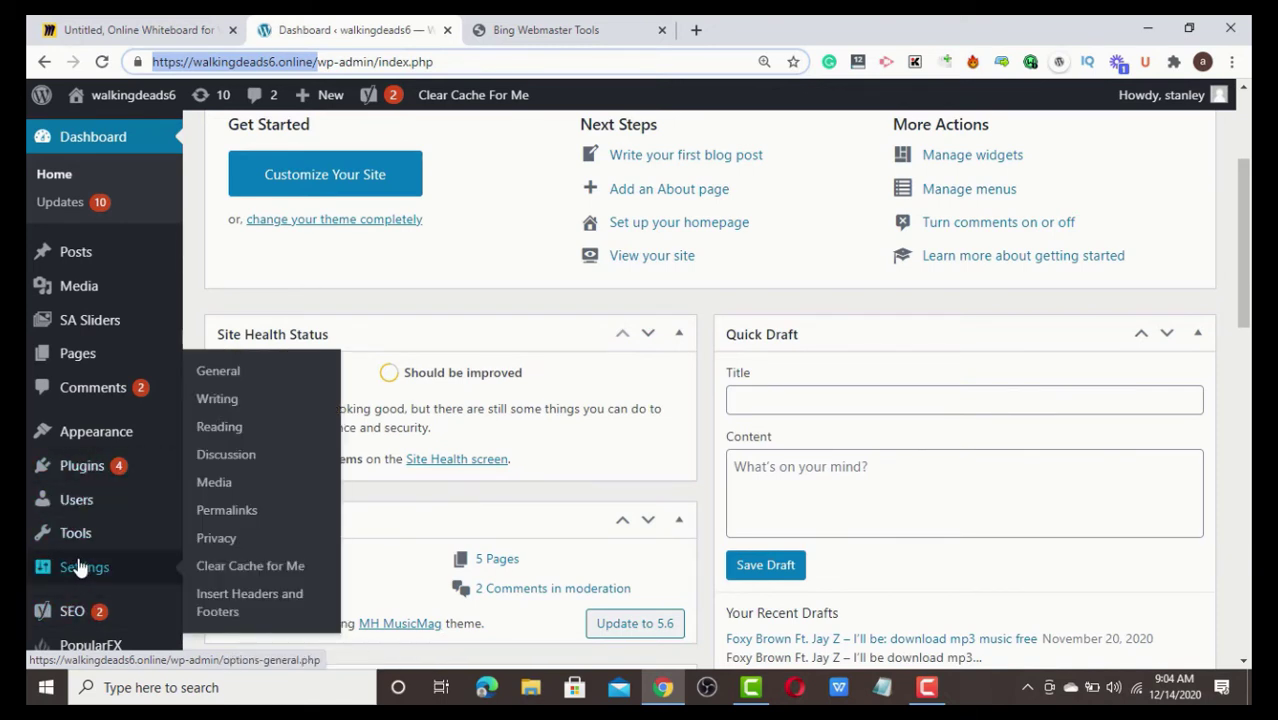
left_click(222, 610)
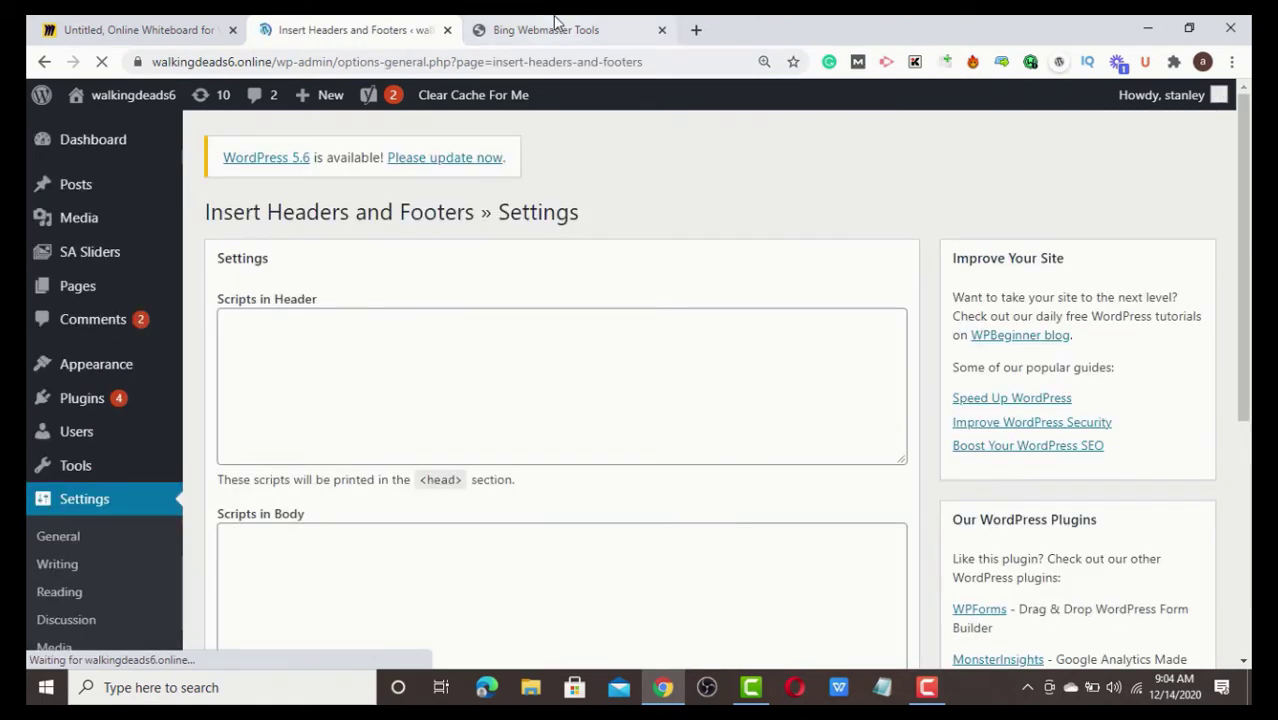
- Paste the copied Bing verification meta tag into Scripts in Header and save the Insert Headers and Footers settings
left_click(550, 30)
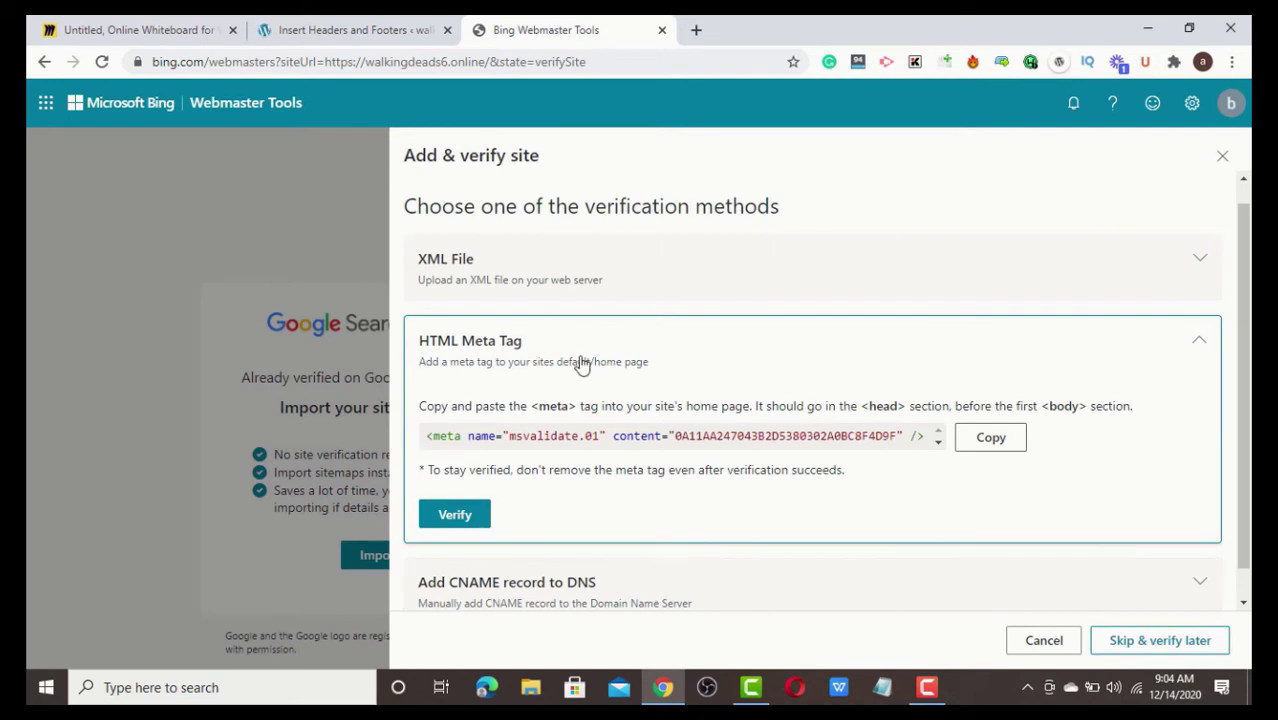
left_click(362, 32)
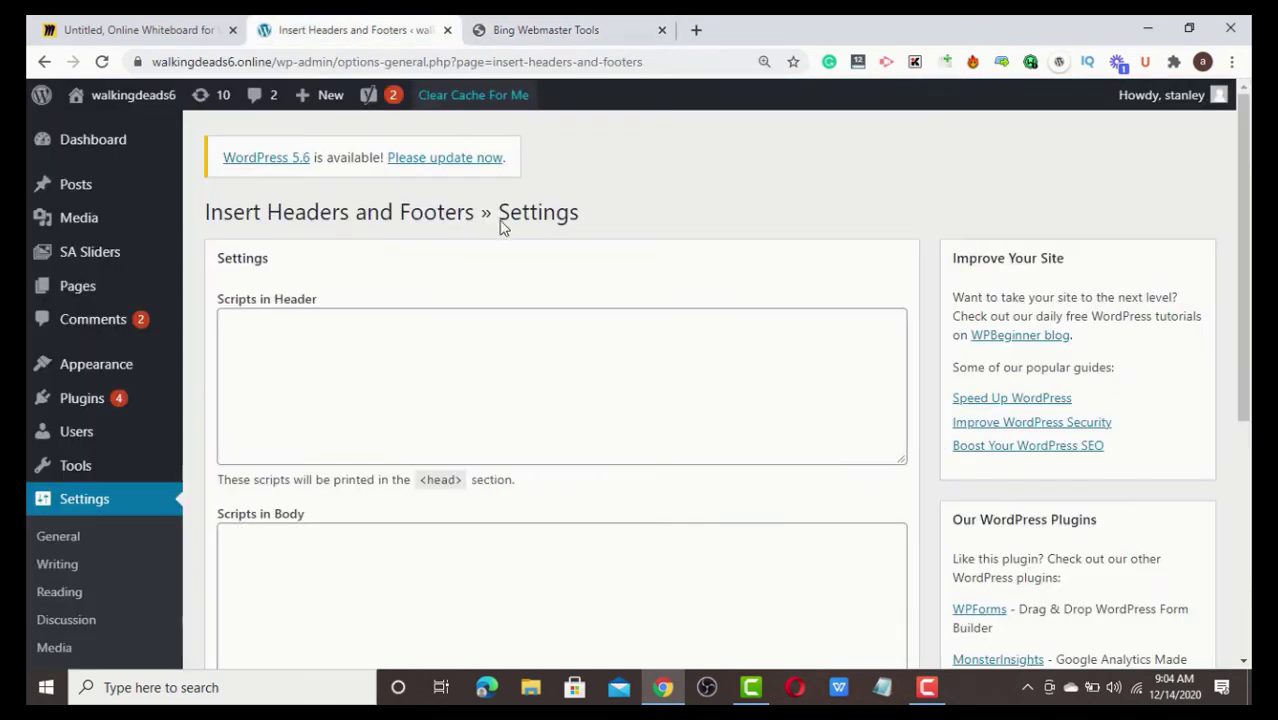
left_click(330, 332)
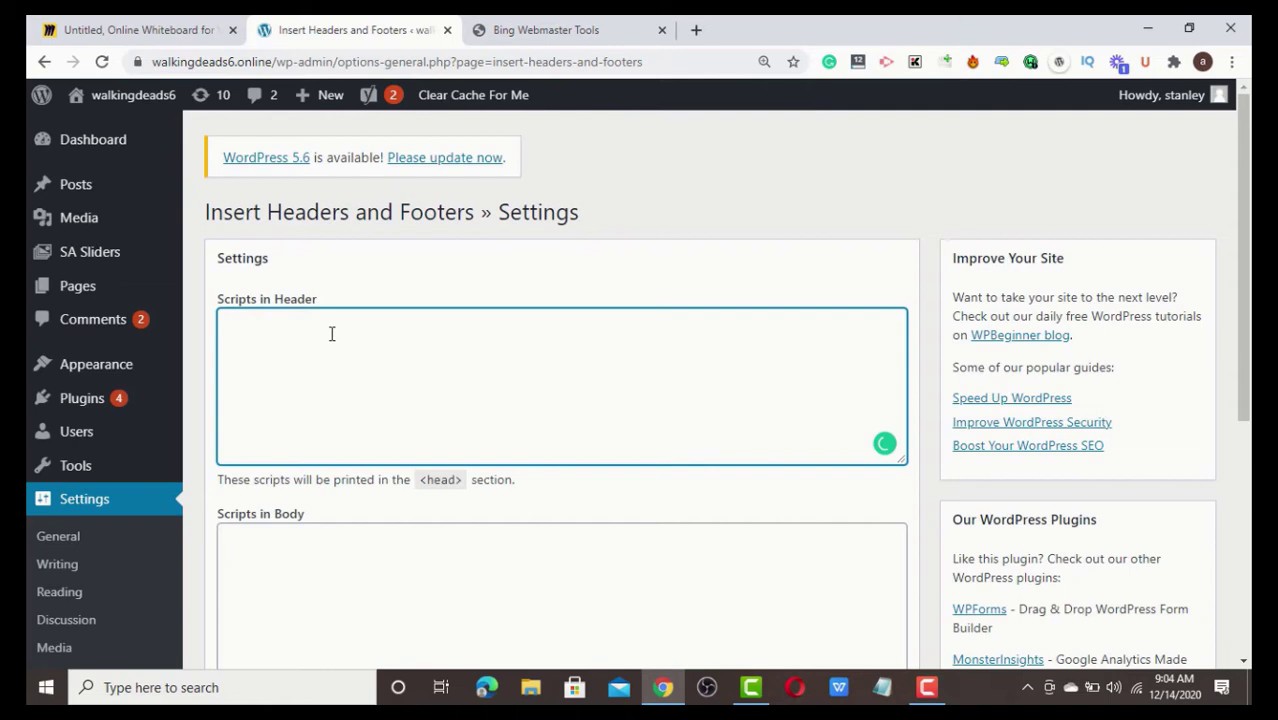
key("ctrl+v")
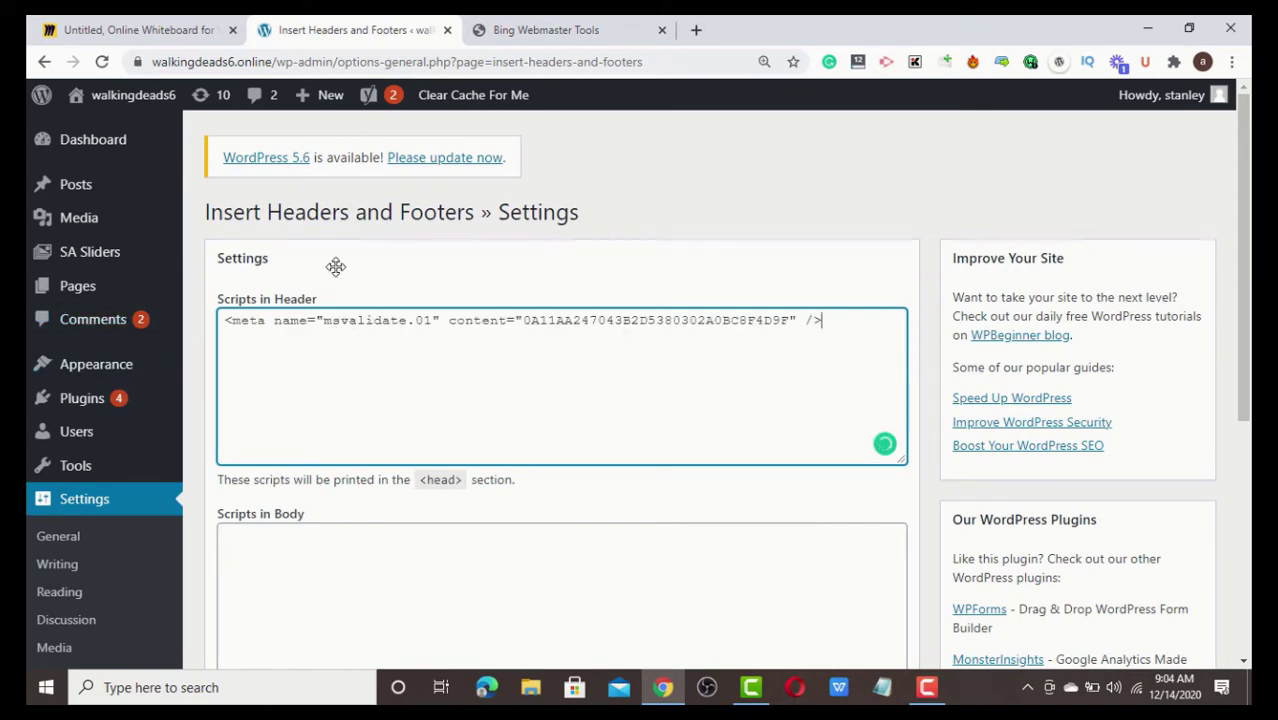
left_click_drag(600, 225, 210, 150)
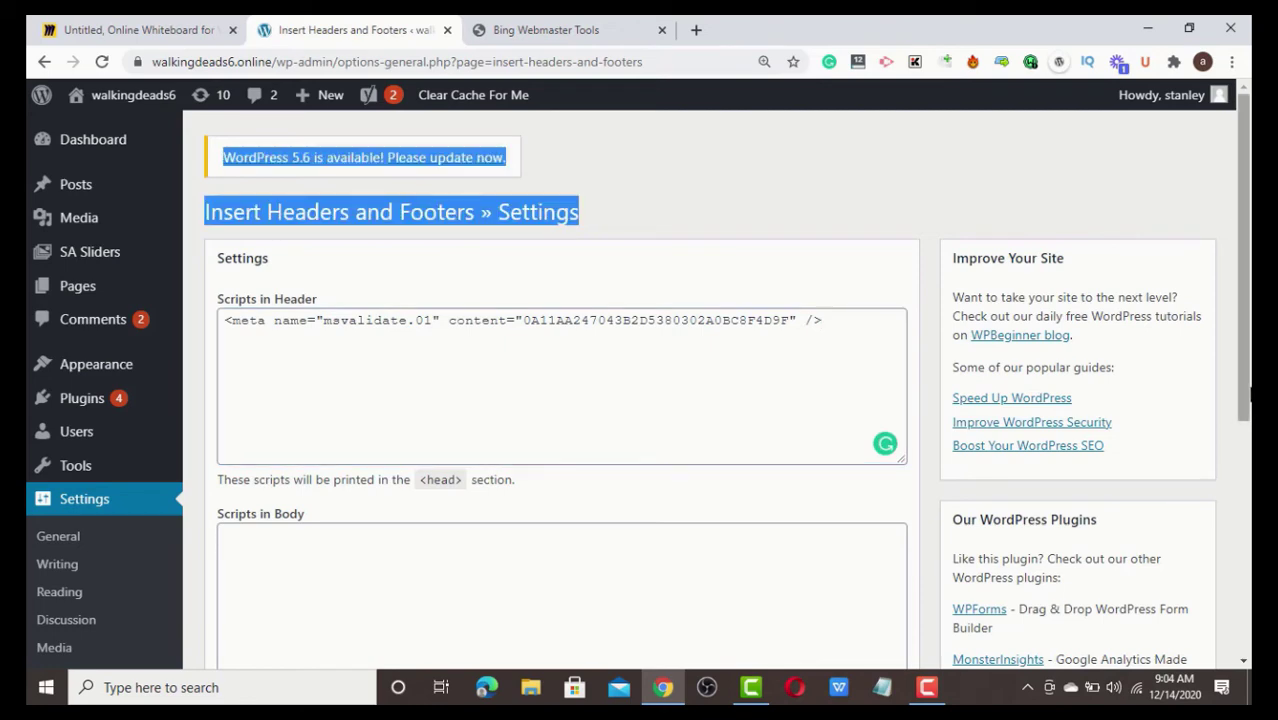
scroll(1242, 300, "down", 1)
left_click_drag(1250, 470, 1248, 655)
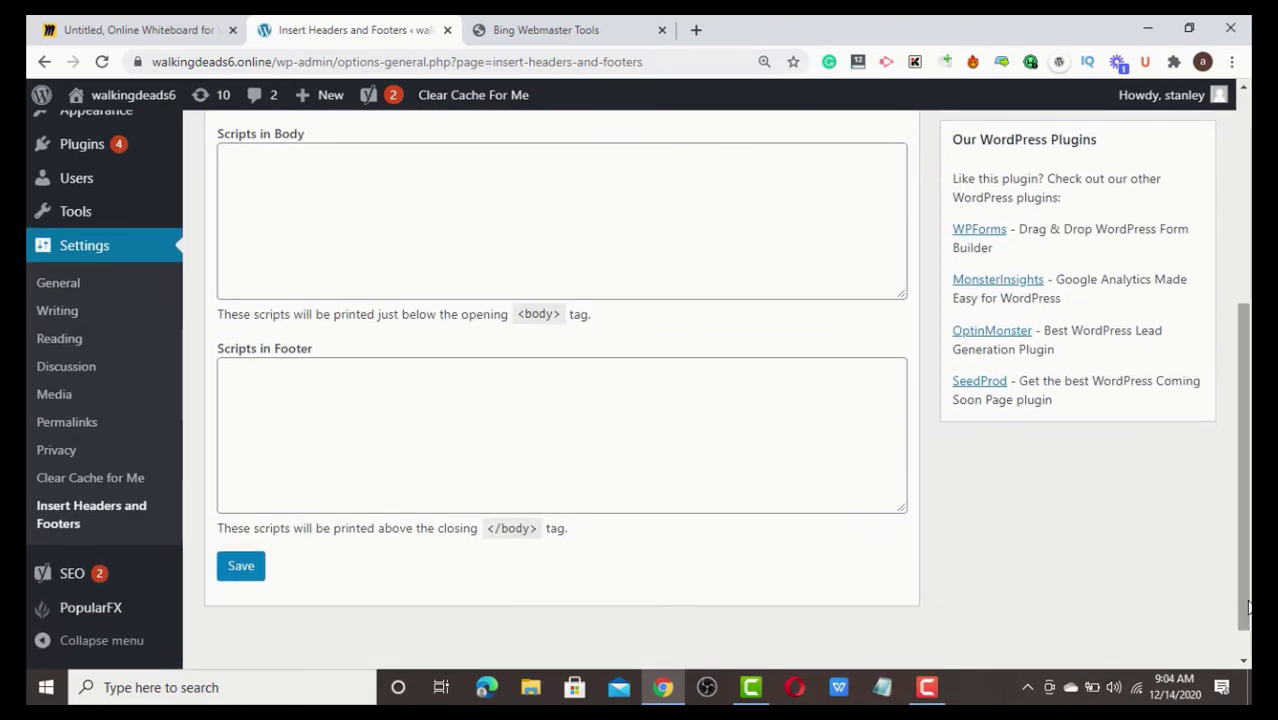
left_click(243, 566)
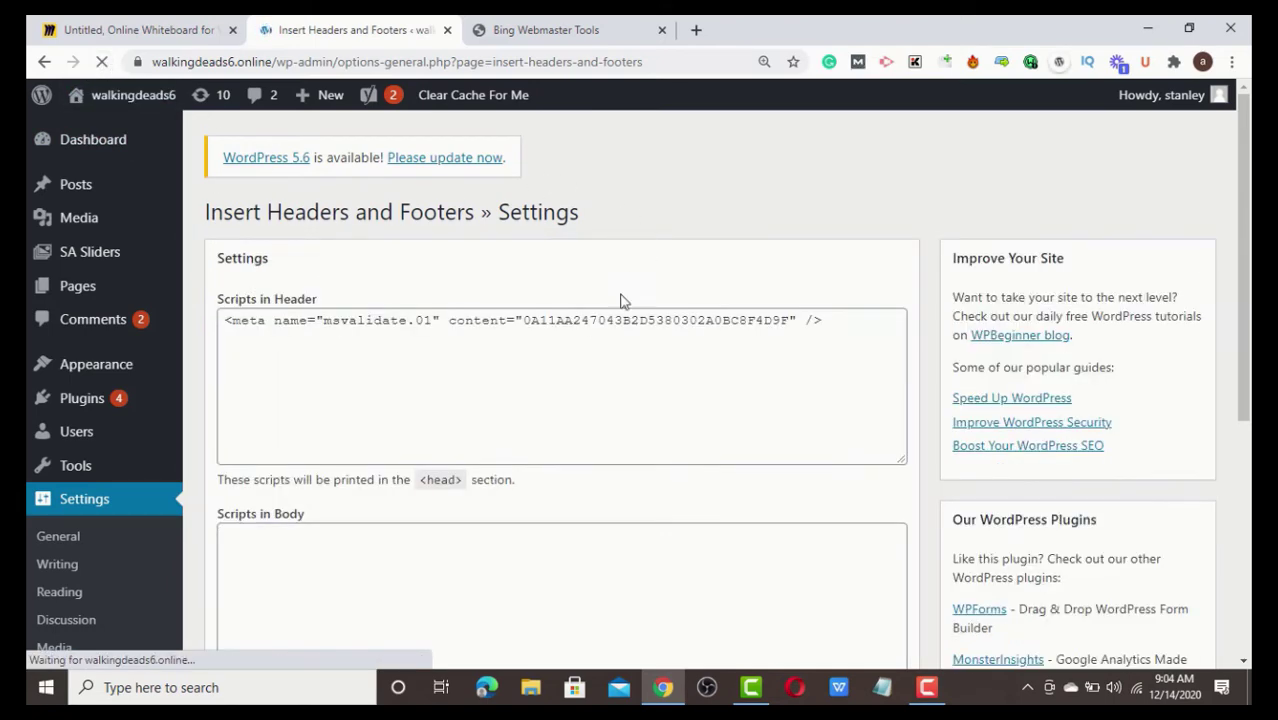
- Verify the site in Bing Webmaster Tools with the HTML Meta Tag method and finish adding it
left_click(548, 30)
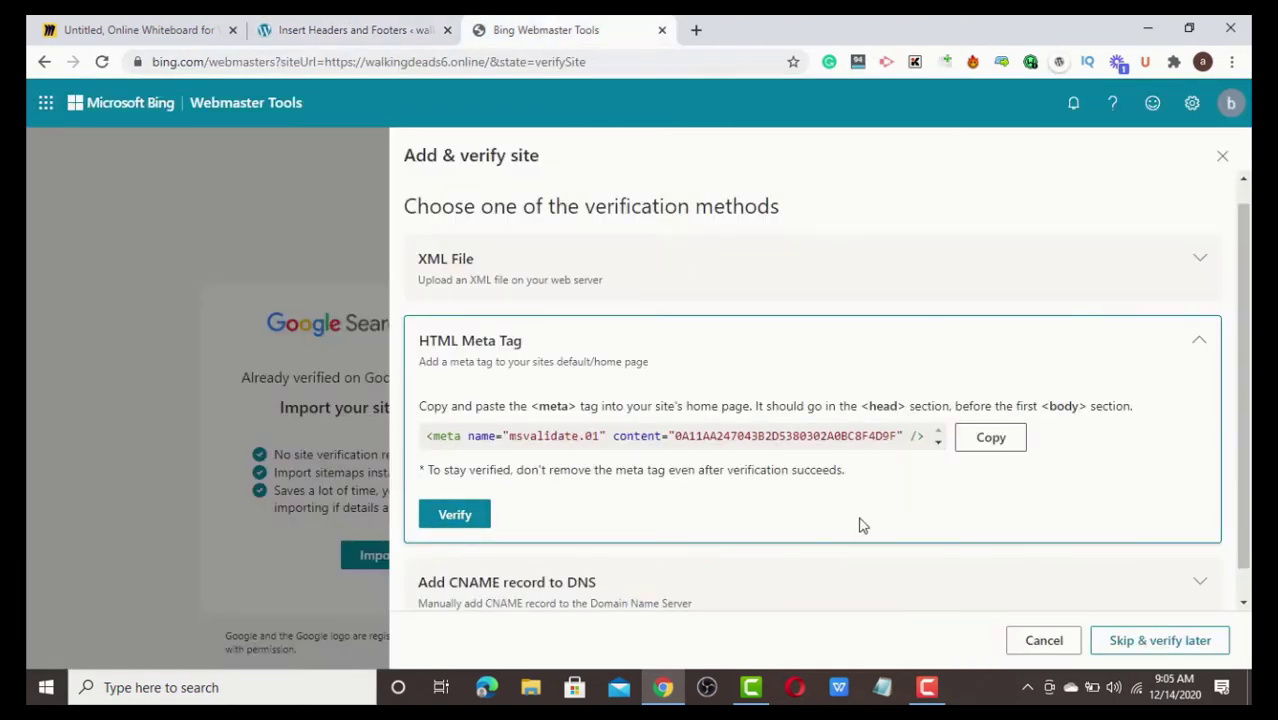
left_click(456, 515)
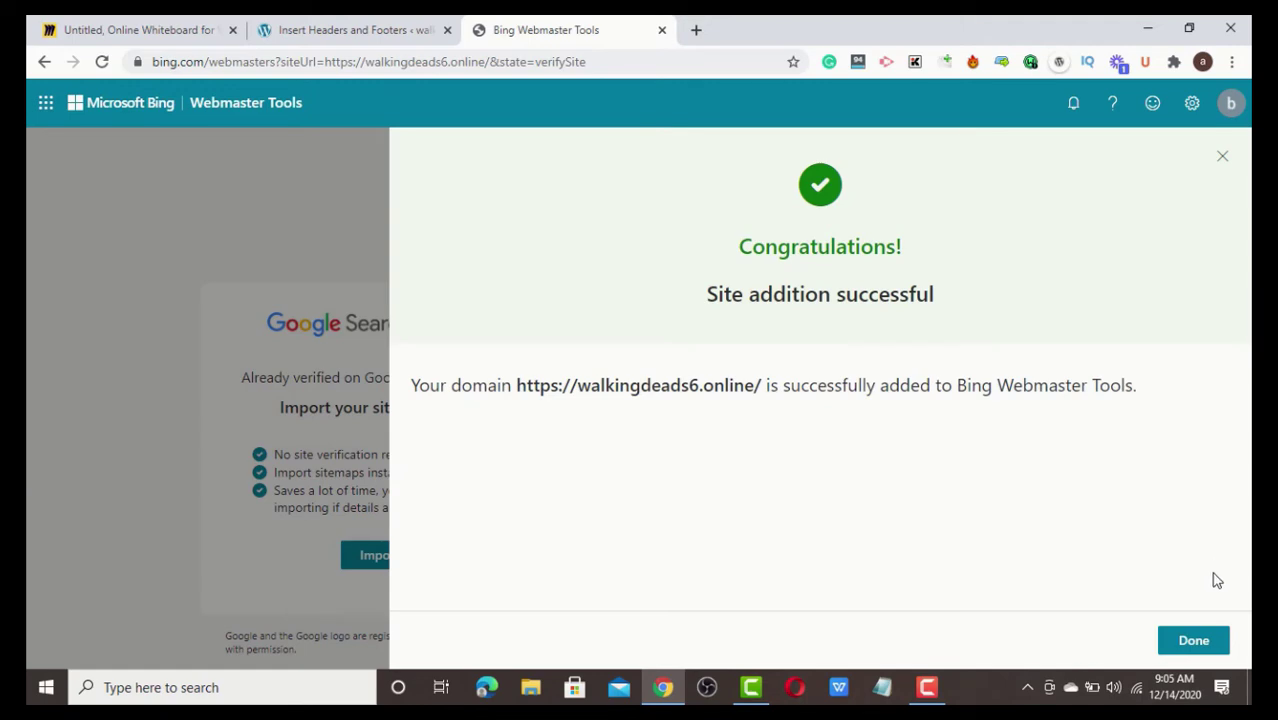
left_click(1201, 635)
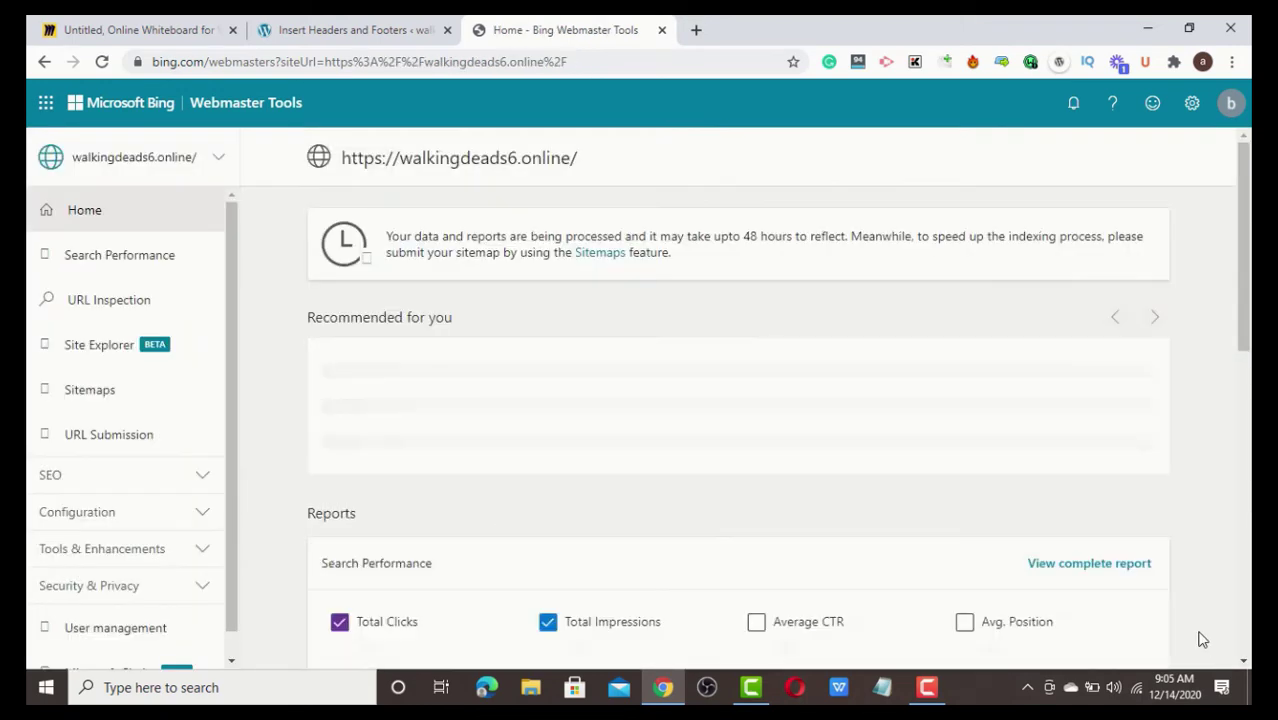
- Open the sitemap submission form for walkingdeads6.online in Bing Webmaster Tools
left_click_drag(1245, 352, 1246, 424)
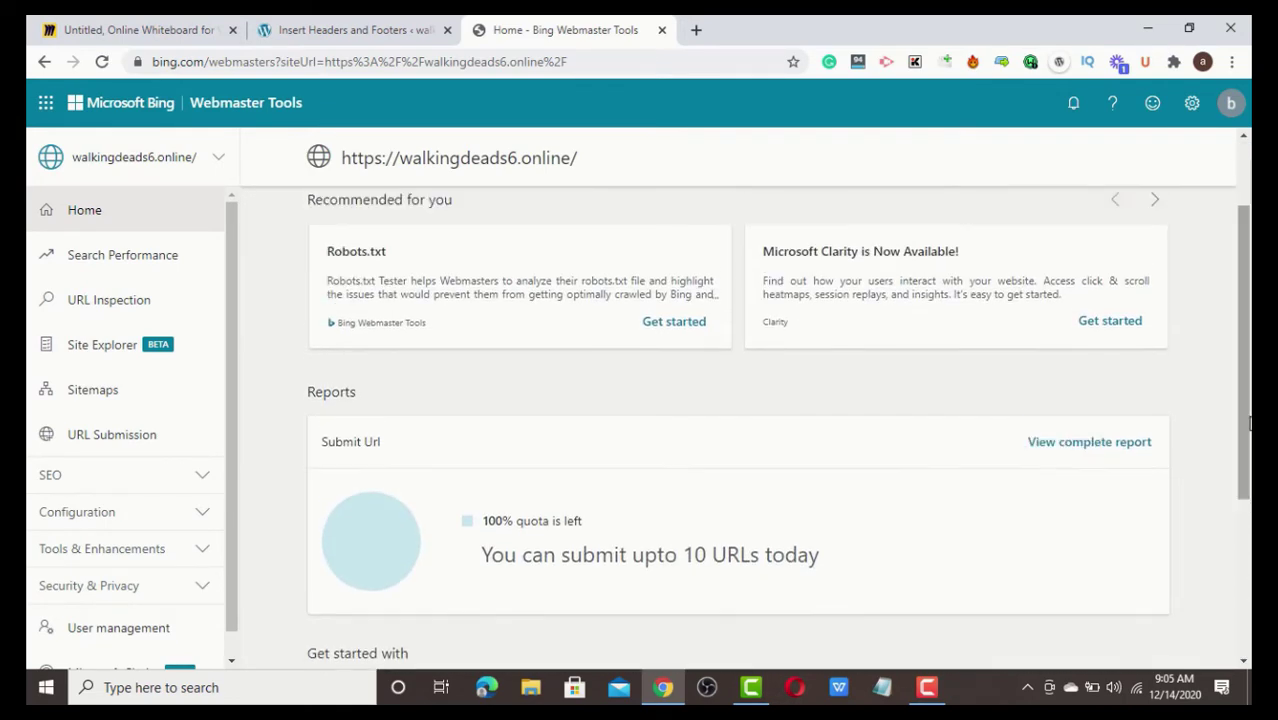
left_click(91, 396)
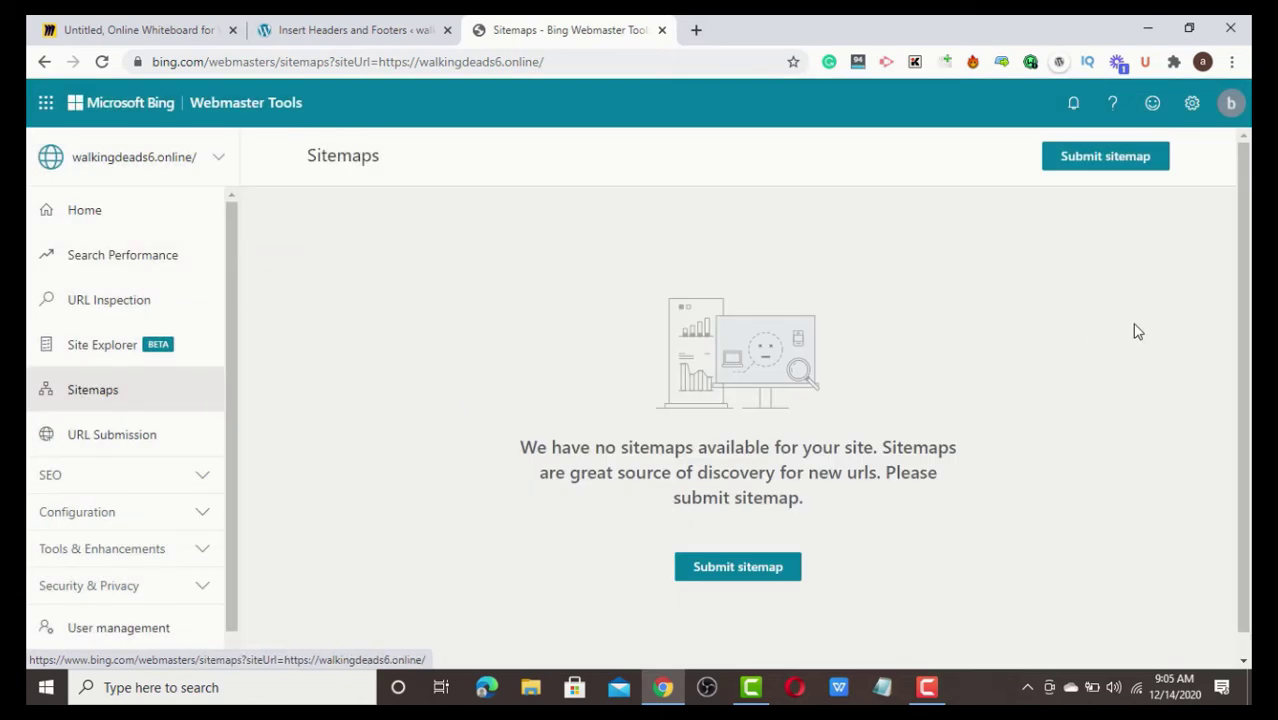
scroll(1247, 228, "down", 1)
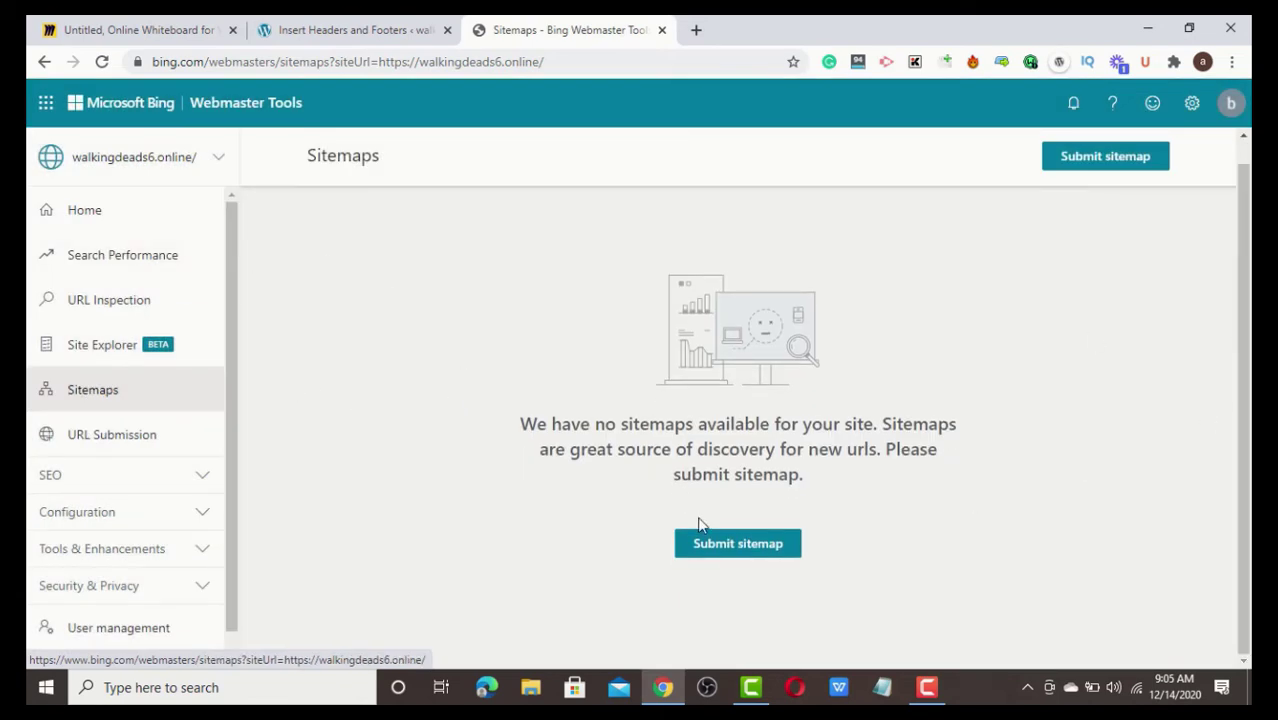
left_click(97, 395)
left_click(736, 567)
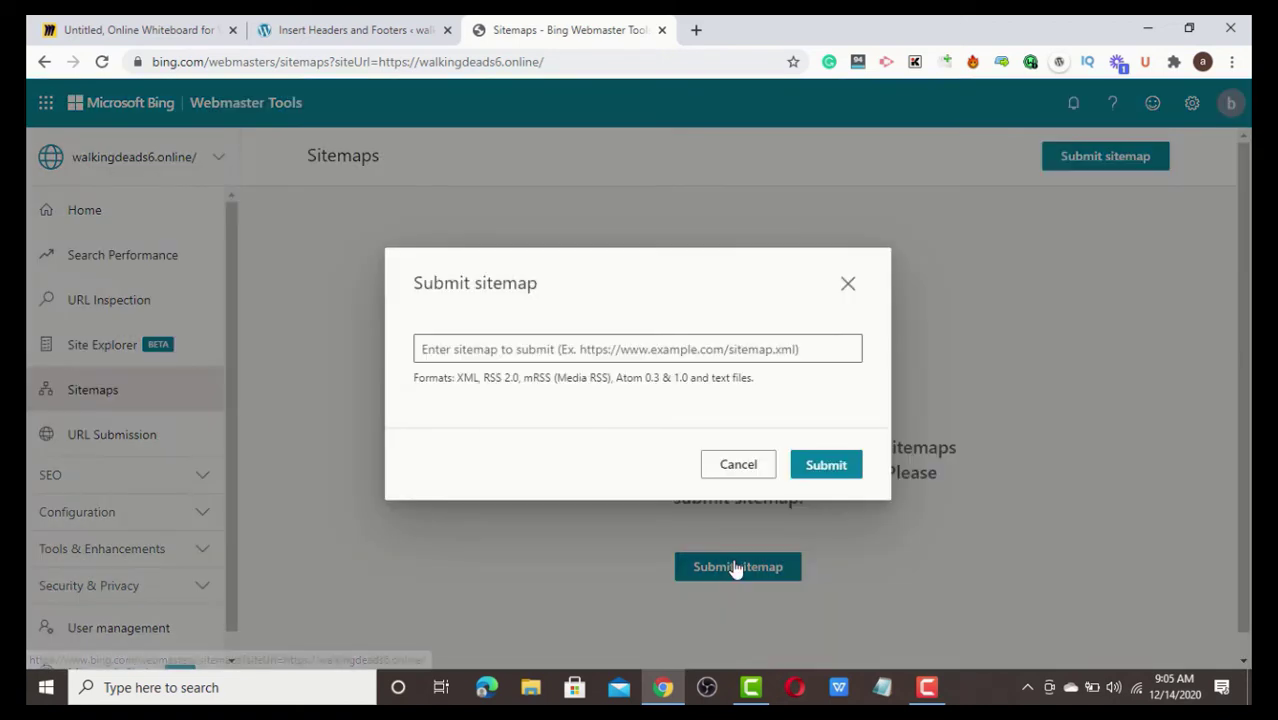
- Switch to the WordPress dashboard and open the Features settings of Yoast SEO's General page
left_click(320, 29)
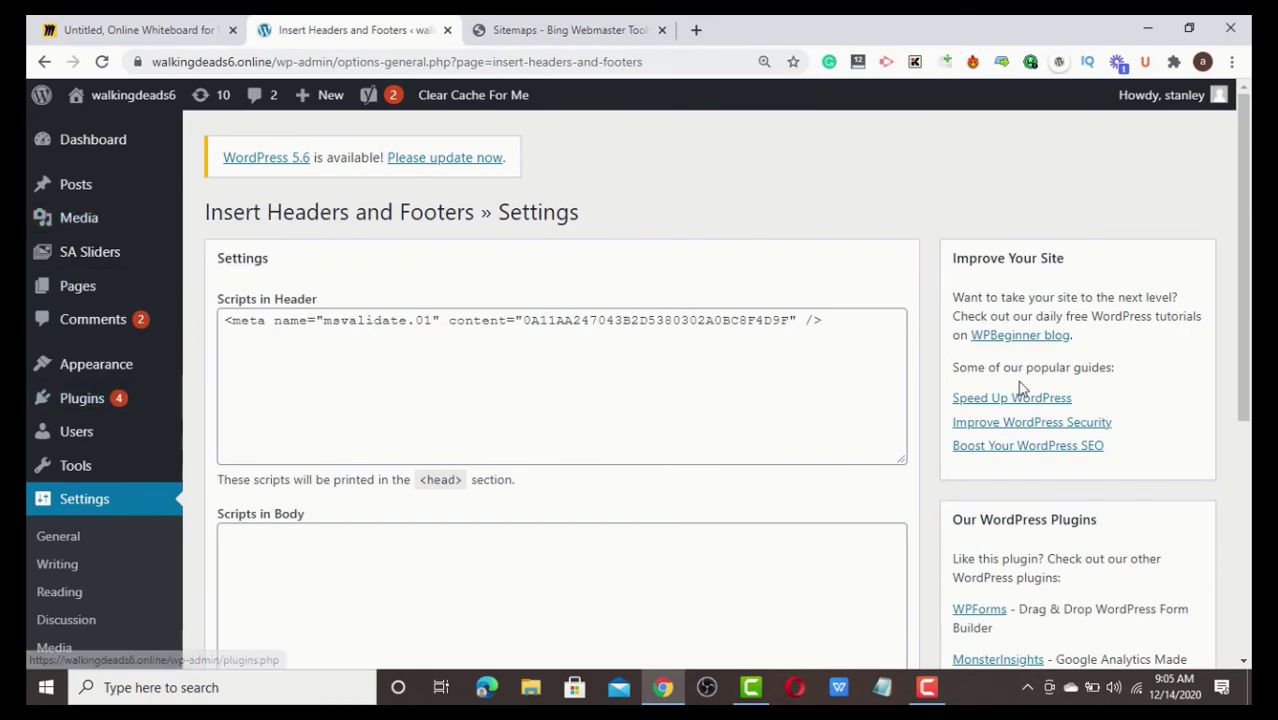
scroll(1248, 450, "down", 5)
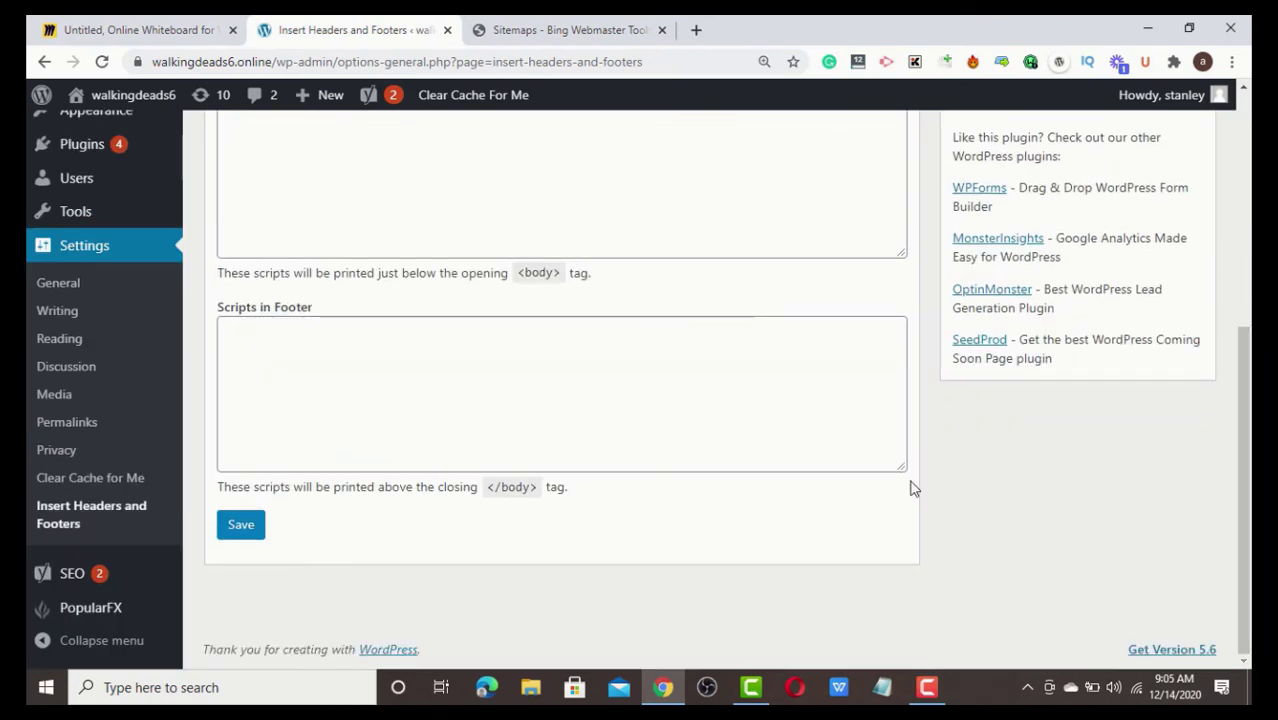
mouse_move(63, 580)
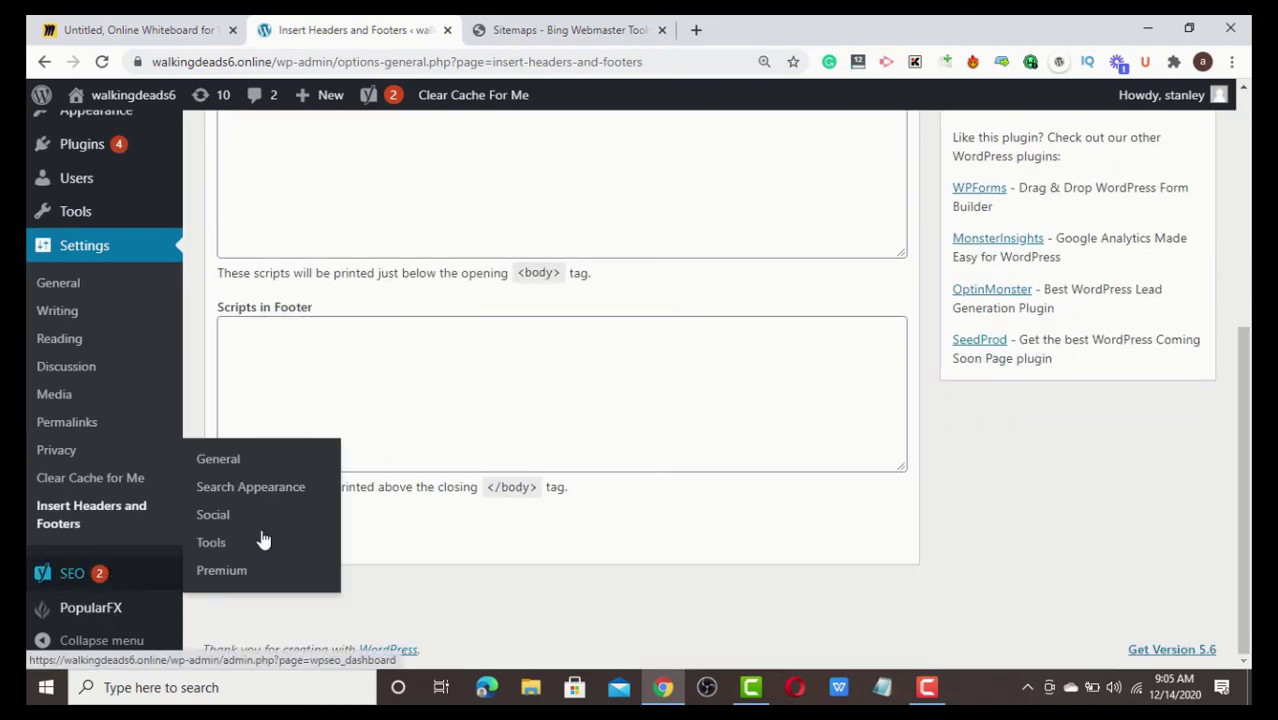
left_click(221, 462)
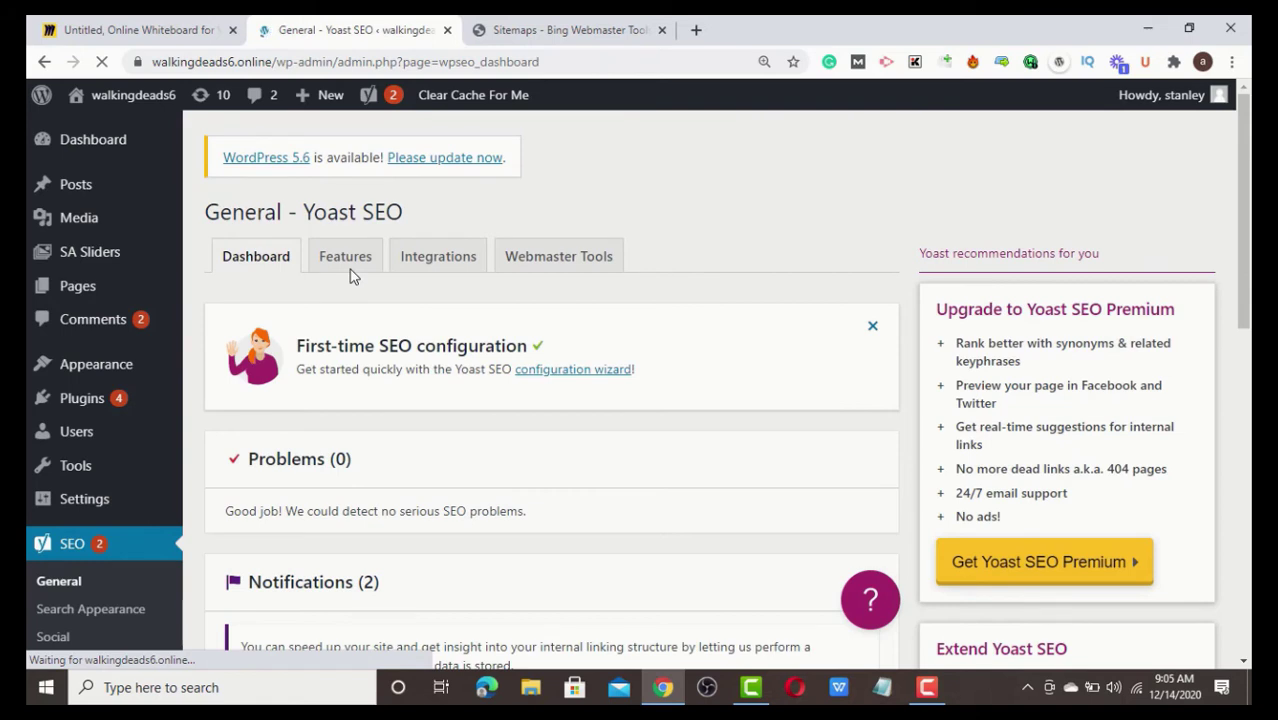
left_click(345, 257)
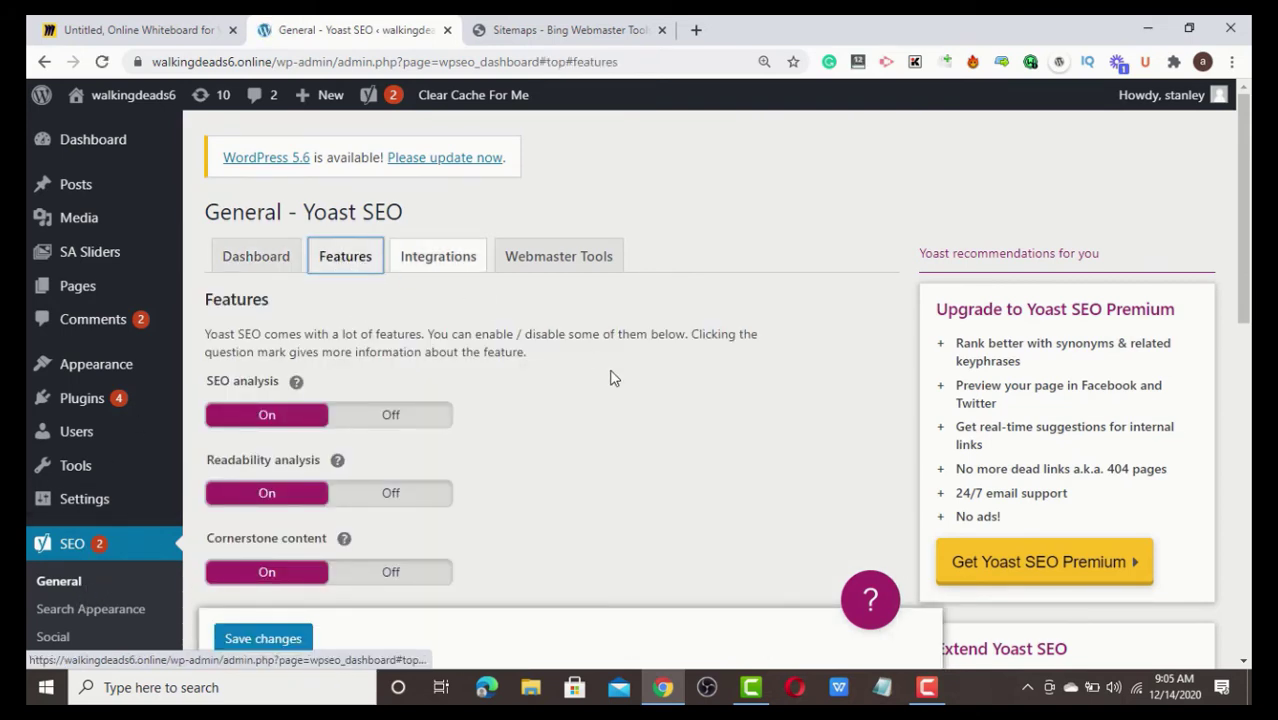
- Open the site's XML sitemap from the help of Yoast's XML sitemaps feature and copy its sitemap_index.xml address
left_click_drag(1247, 218, 1247, 378)
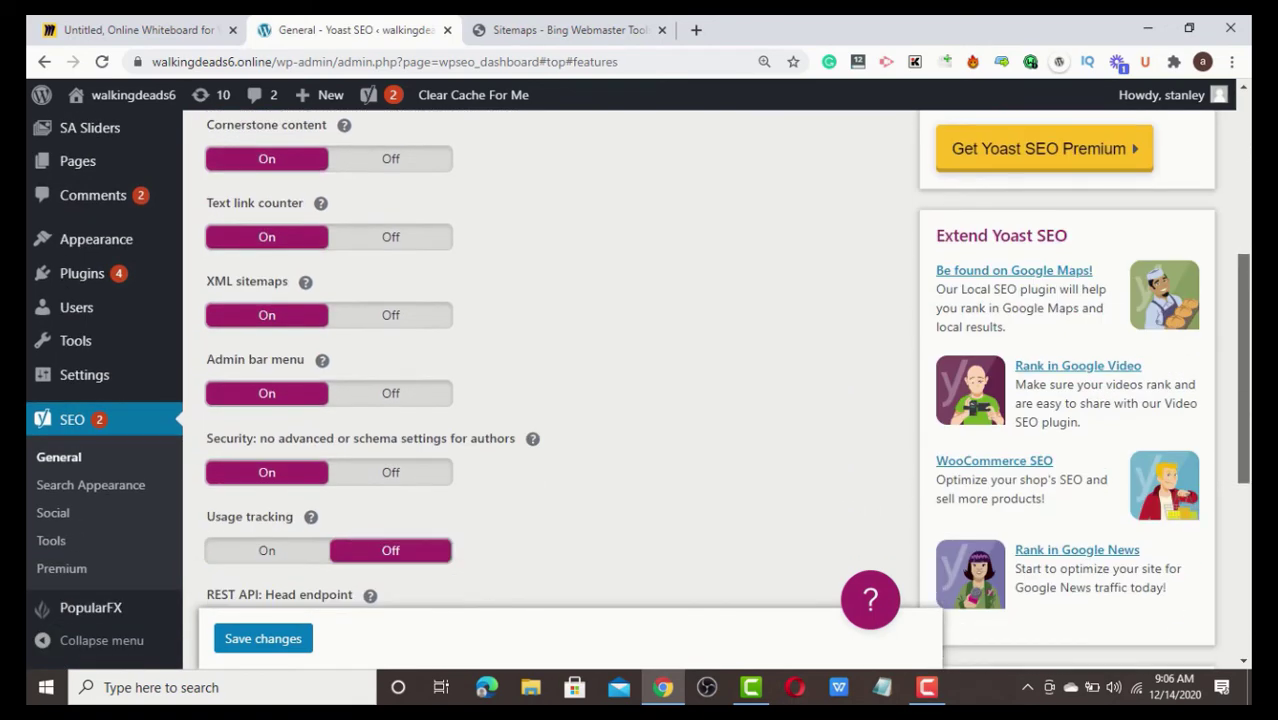
left_click(305, 284)
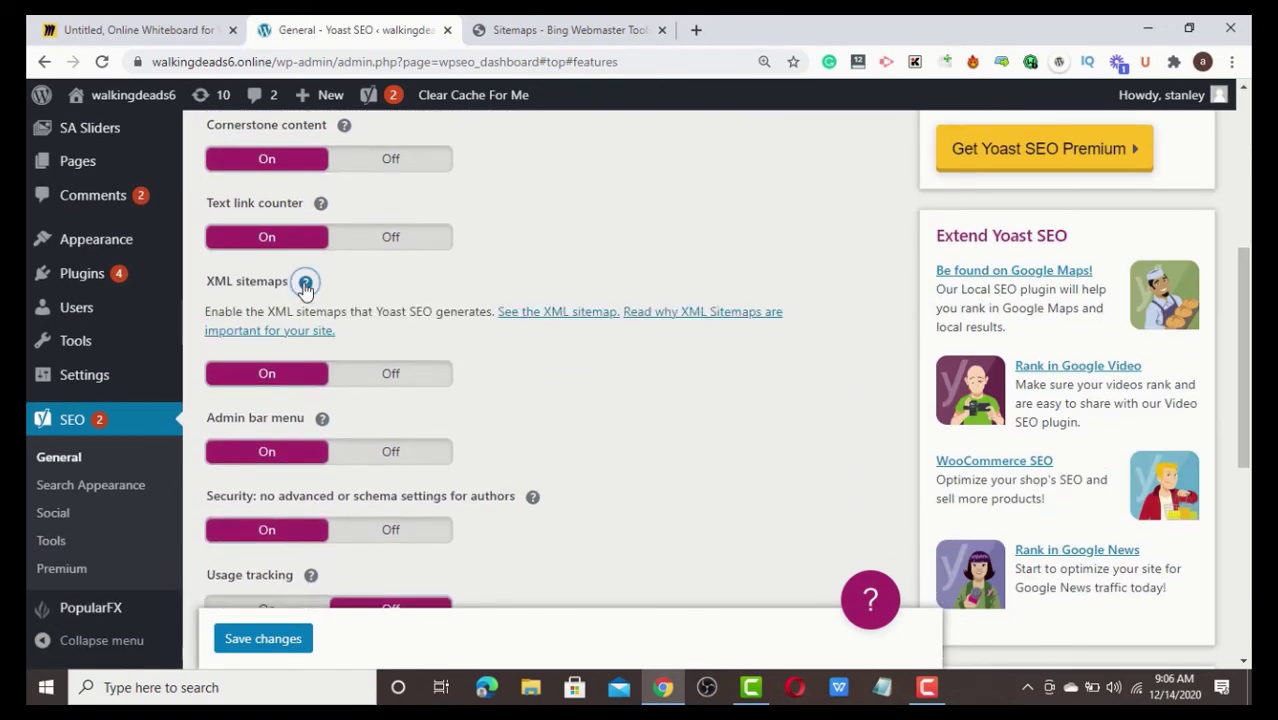
left_click(589, 313)
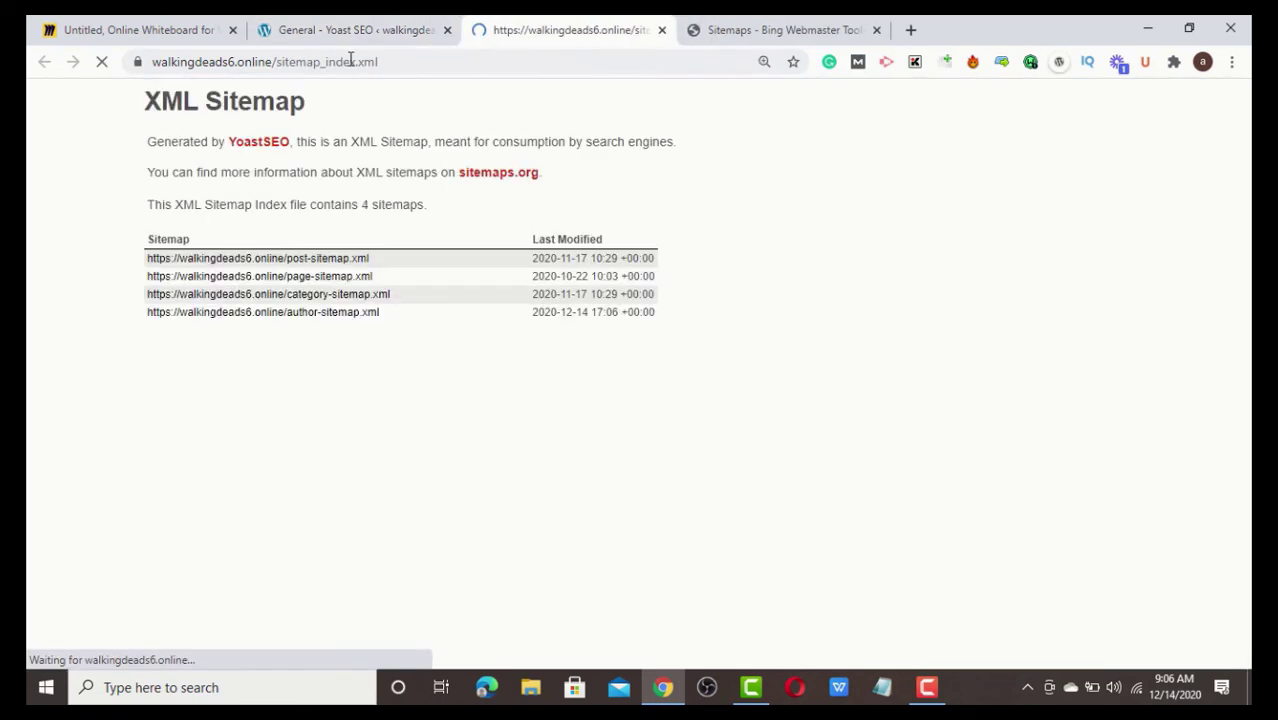
left_click(469, 62)
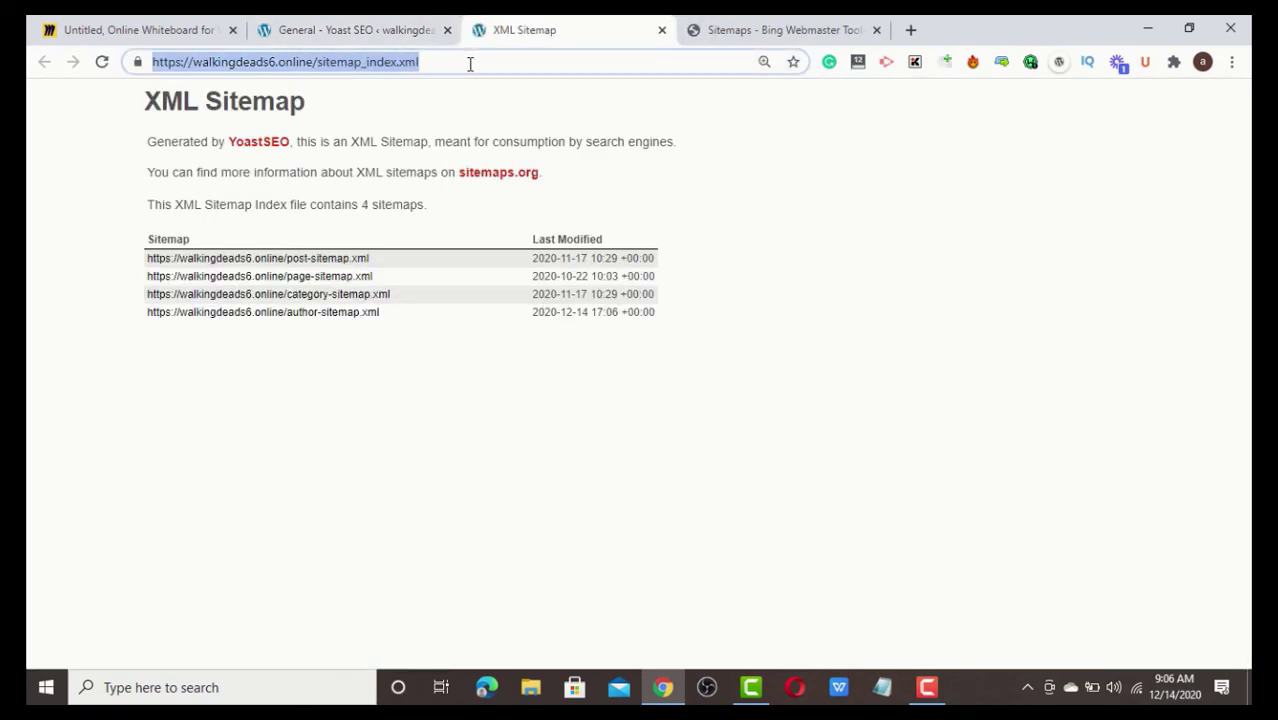
key("ctrl+x")
left_click(785, 24)
left_click(630, 346)
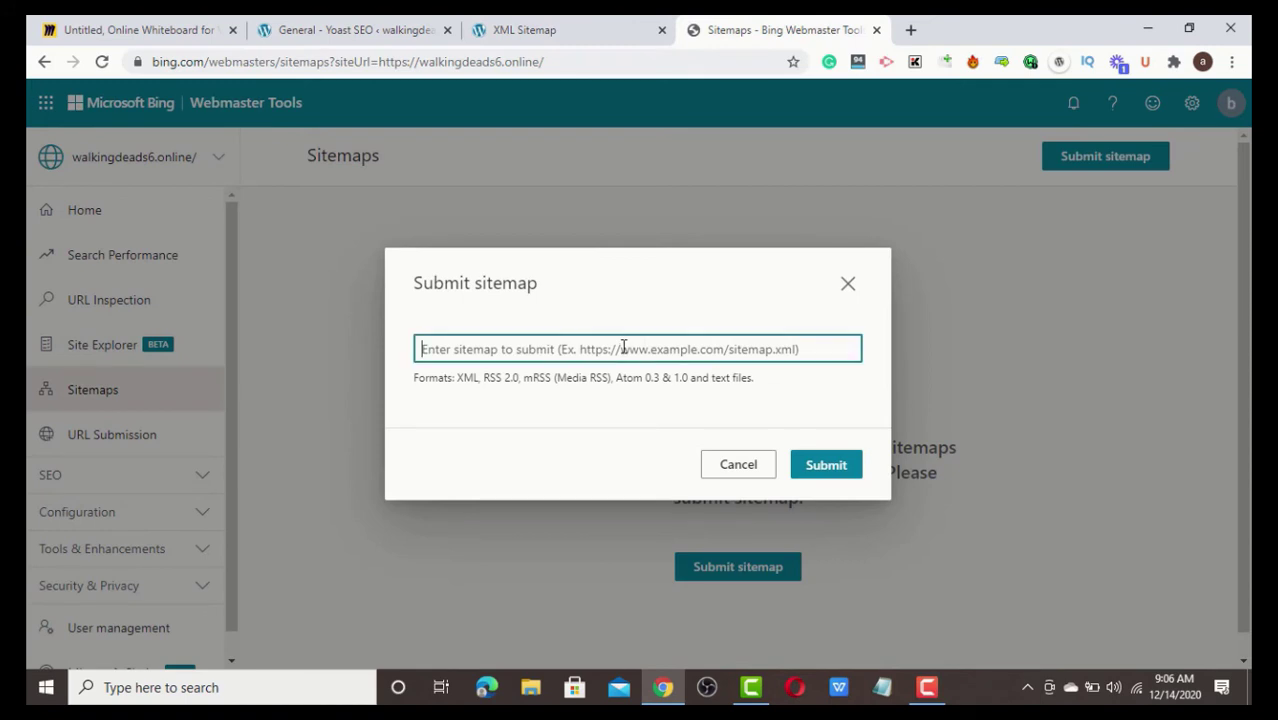
key("ctrl+v")
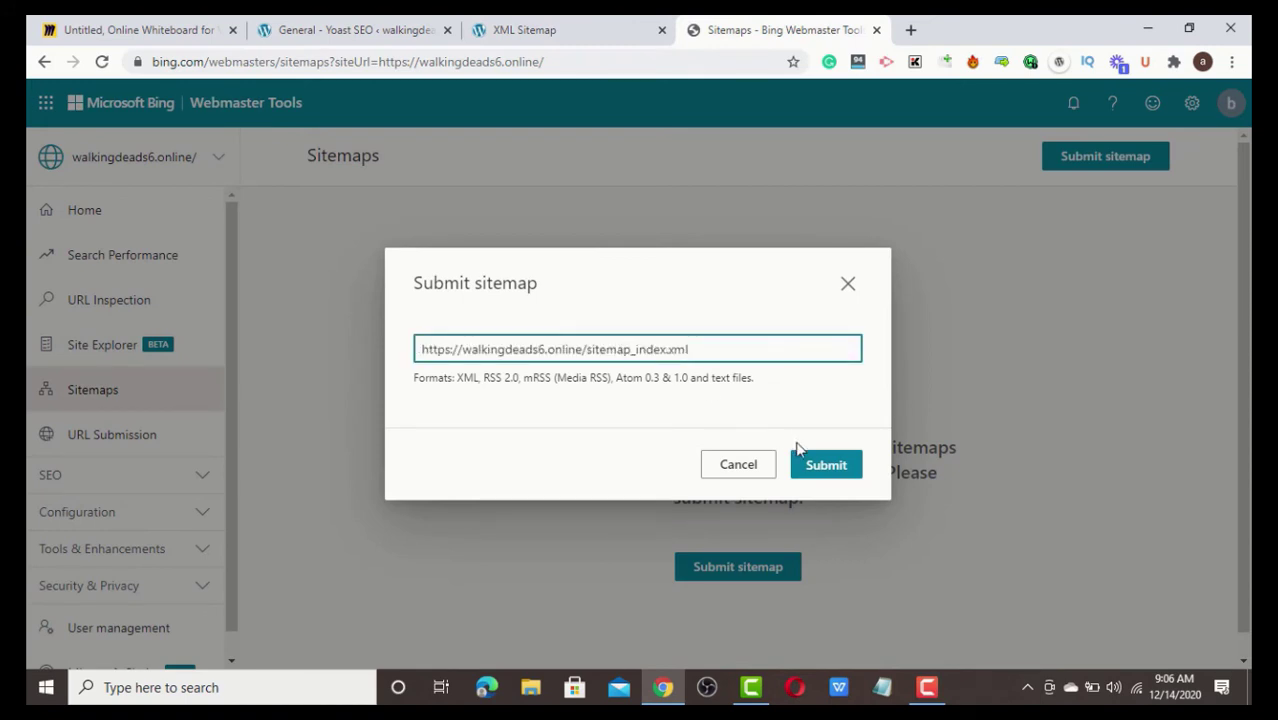
left_click(830, 471)
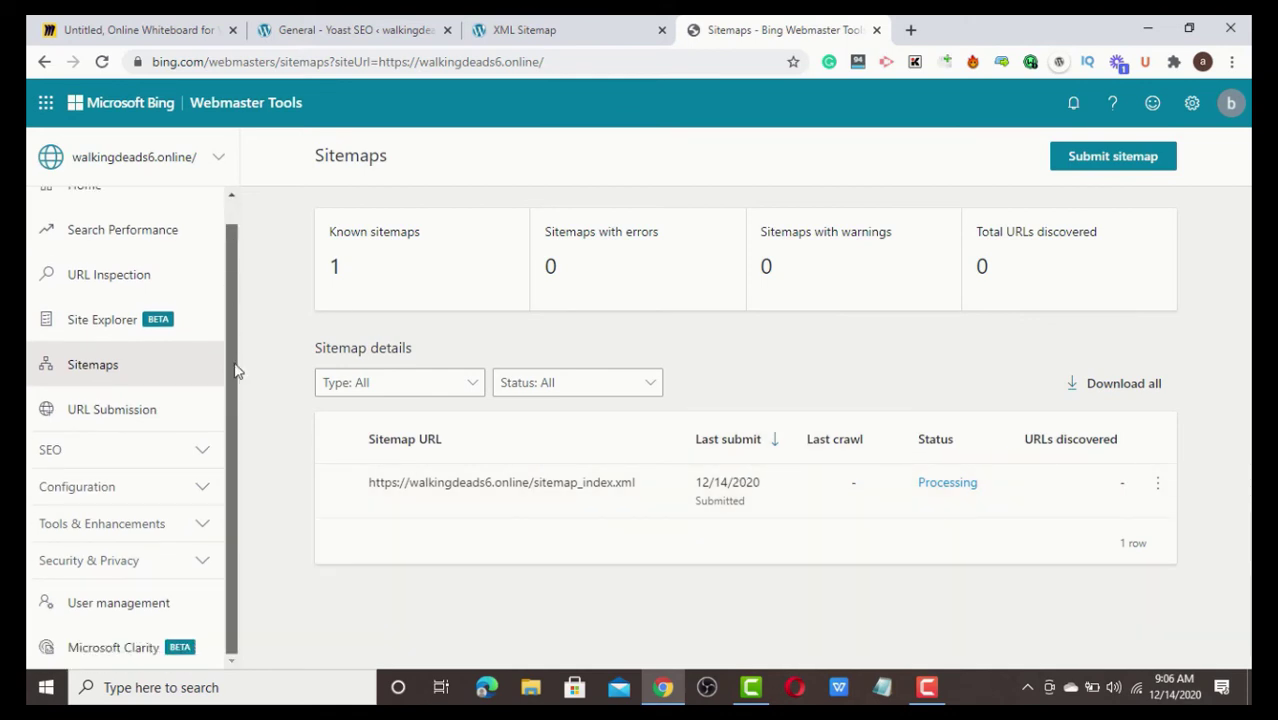
- Refresh the Sitemaps page and check the processing status of the submitted sitemap
scroll(237, 368, "down", 1)
left_click(103, 62)
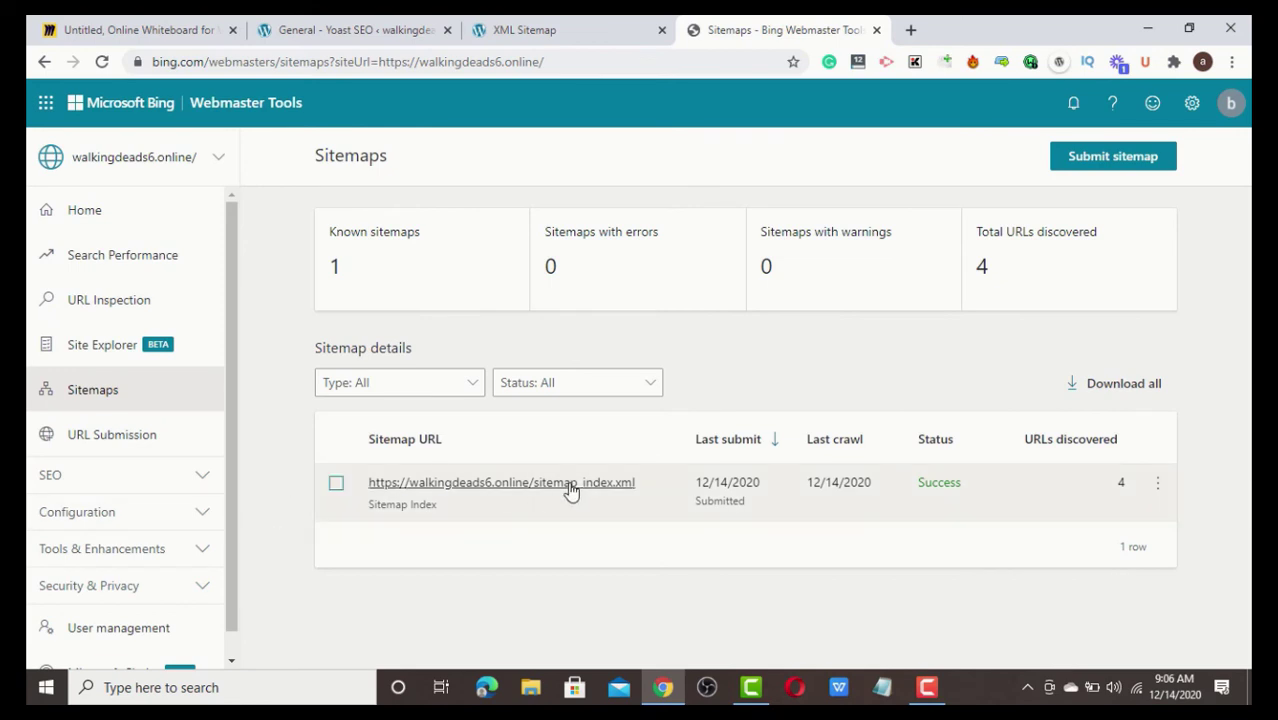
mouse_move(420, 503)
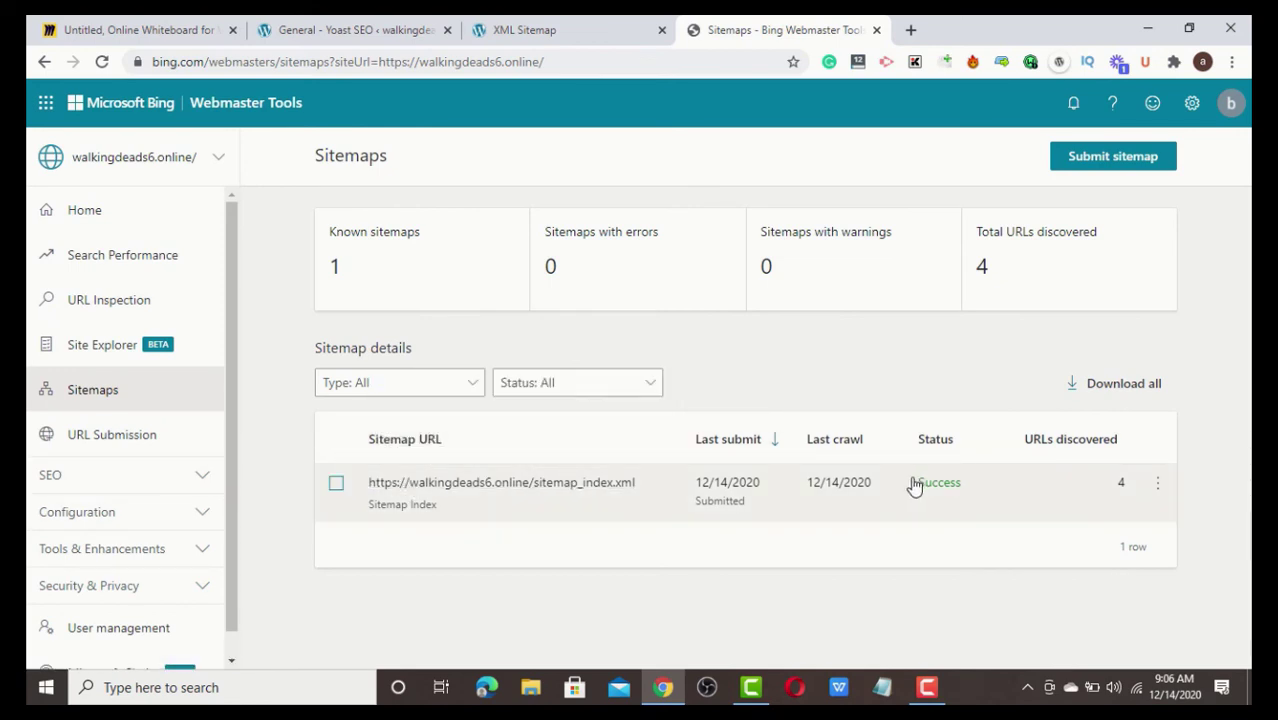
mouse_move(522, 482)
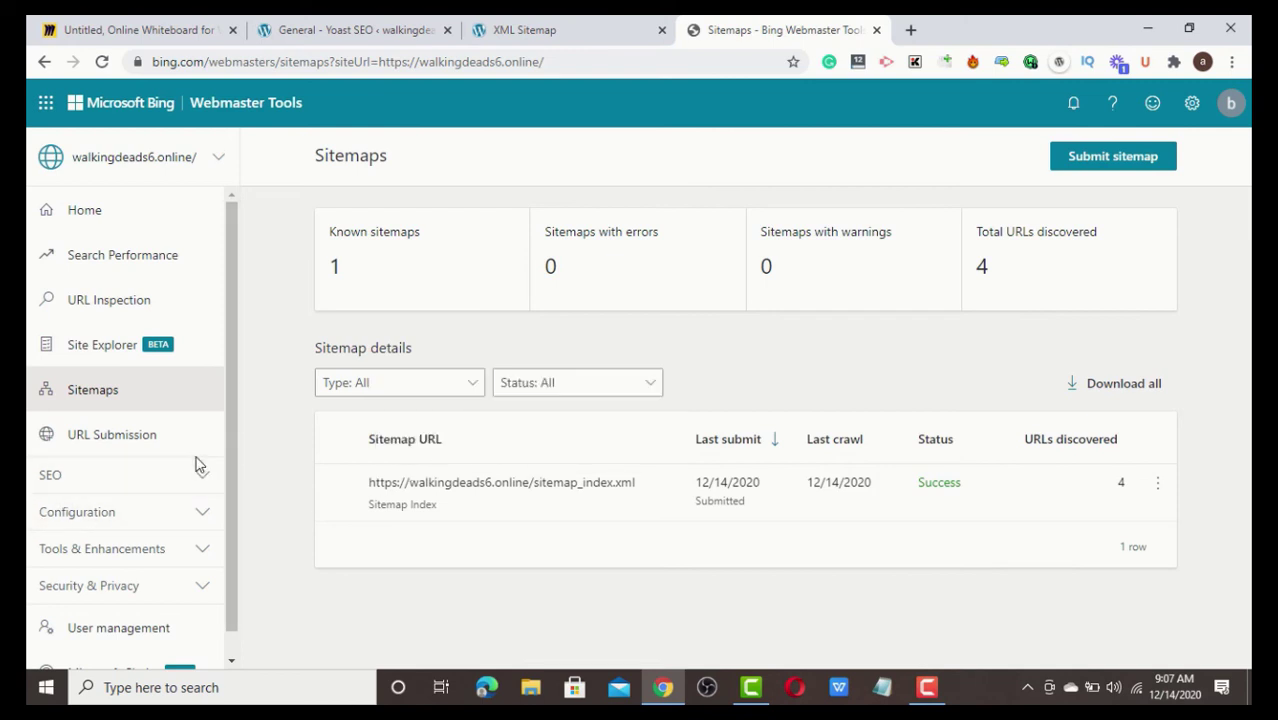
- Expand the SEO tools of Bing Webmaster Tools and open Keyword Research
scroll(233, 560, "down", 1)
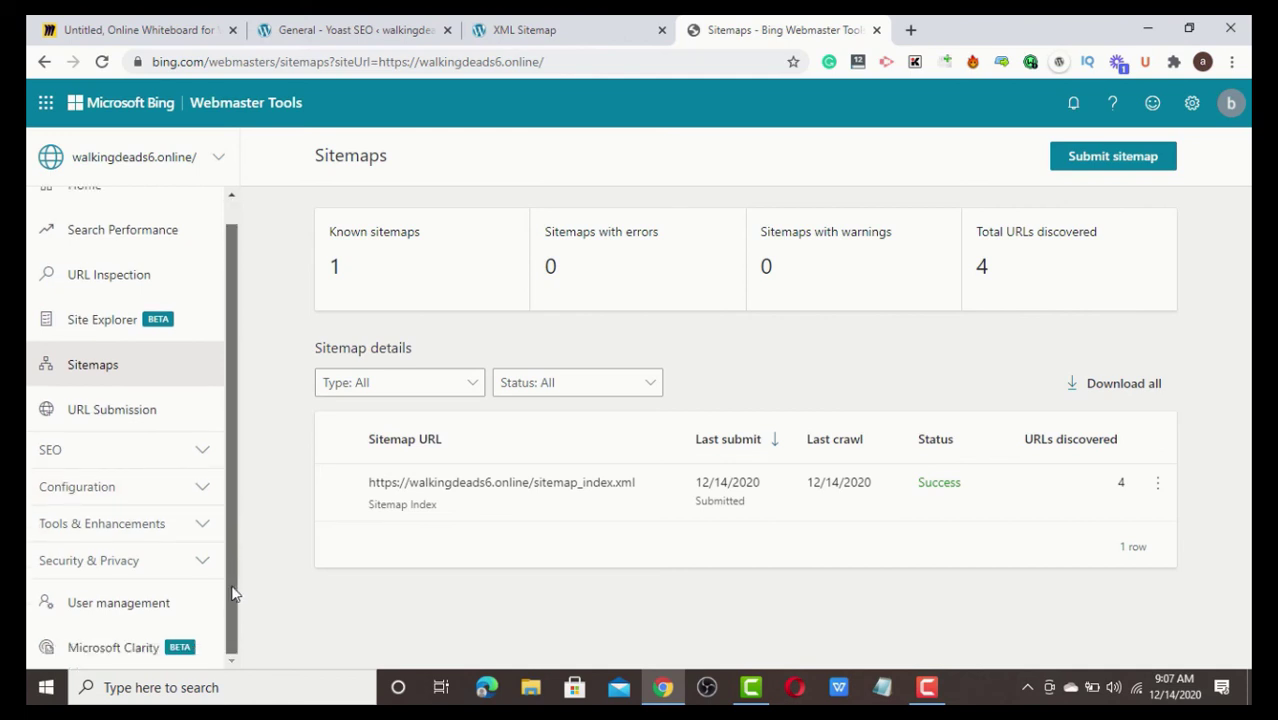
scroll(232, 580, "up", 1)
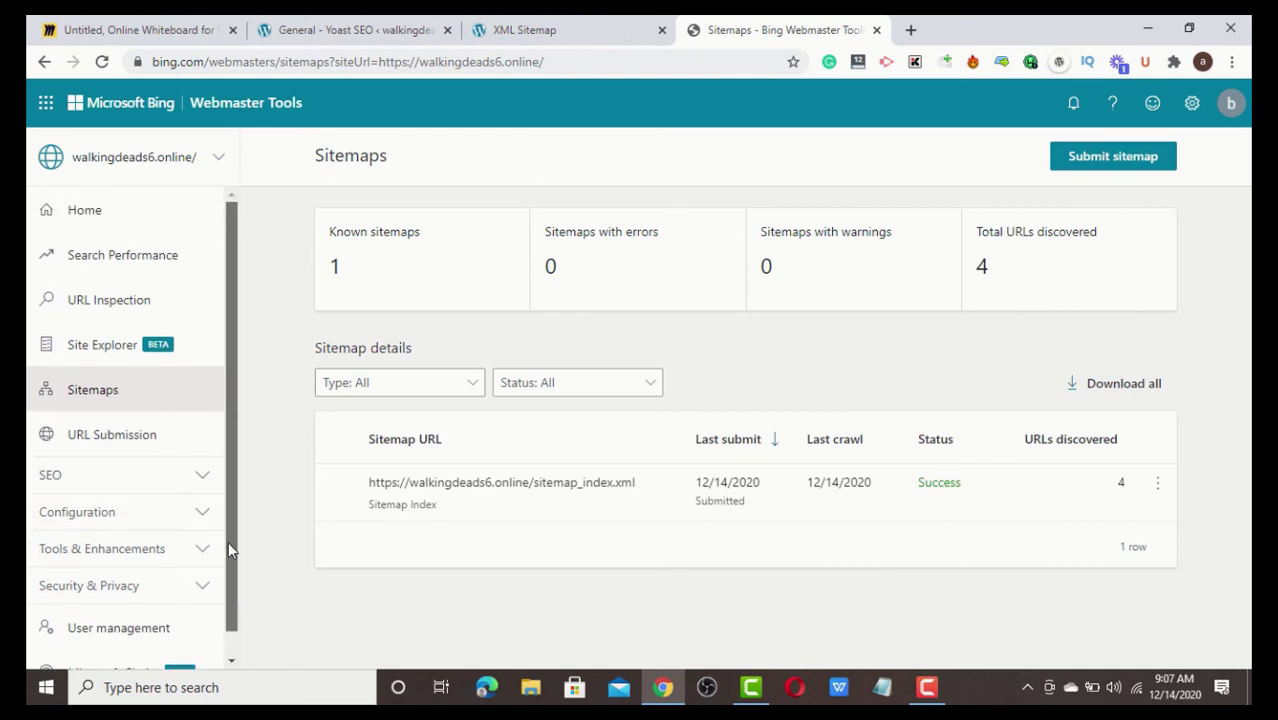
left_click(200, 478)
left_click(201, 480)
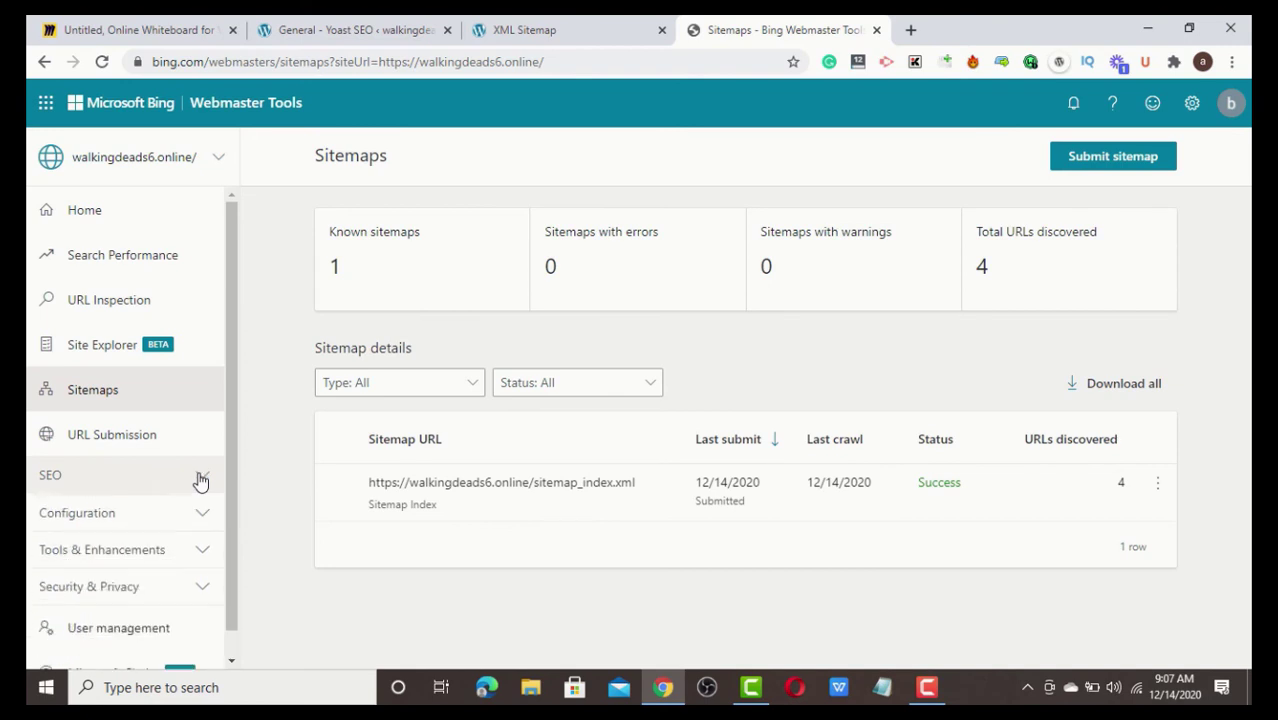
left_click(200, 480)
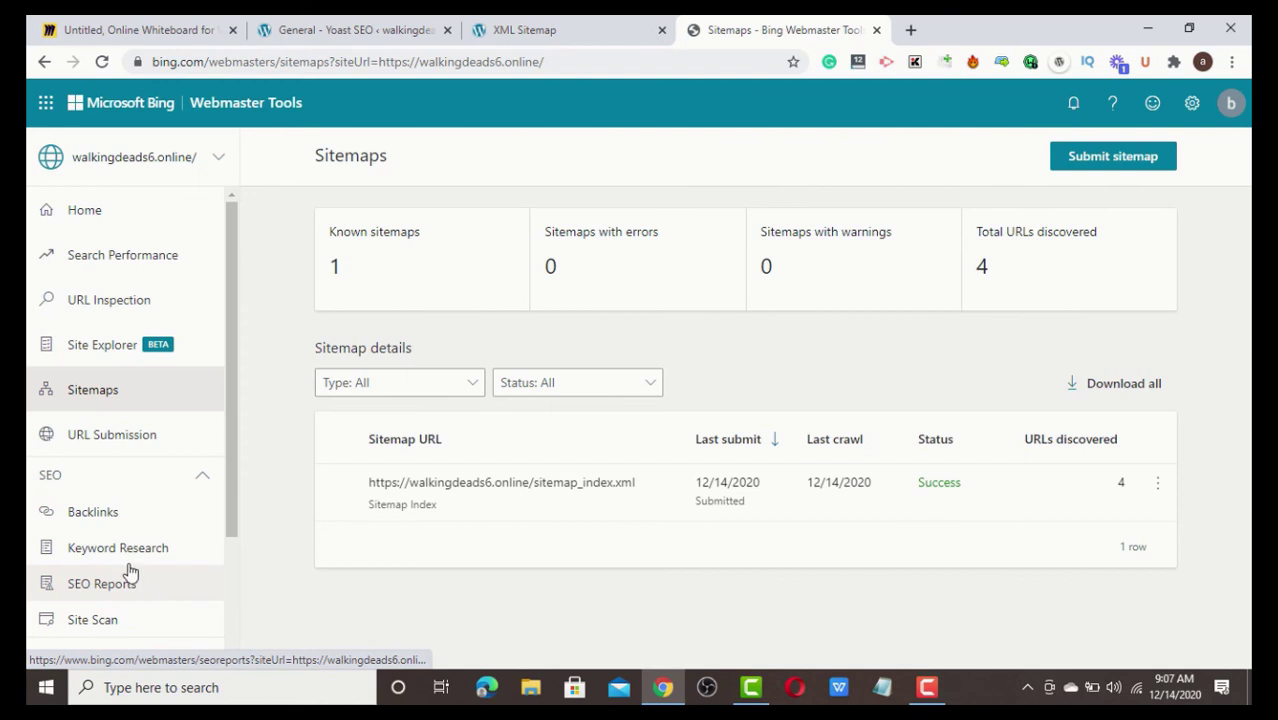
left_click(72, 555)
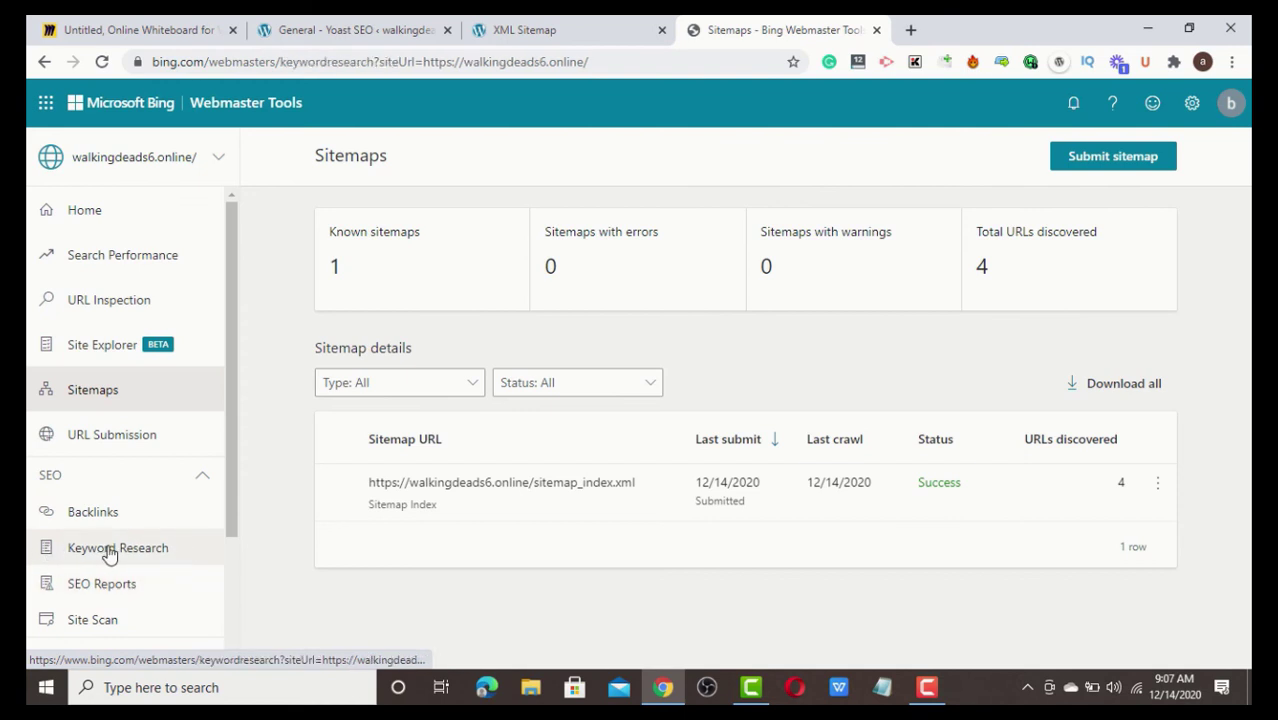
- Research the keyword "make money online" and examine its impressions, country breakdown and top-ranking URLs
left_click(434, 238)
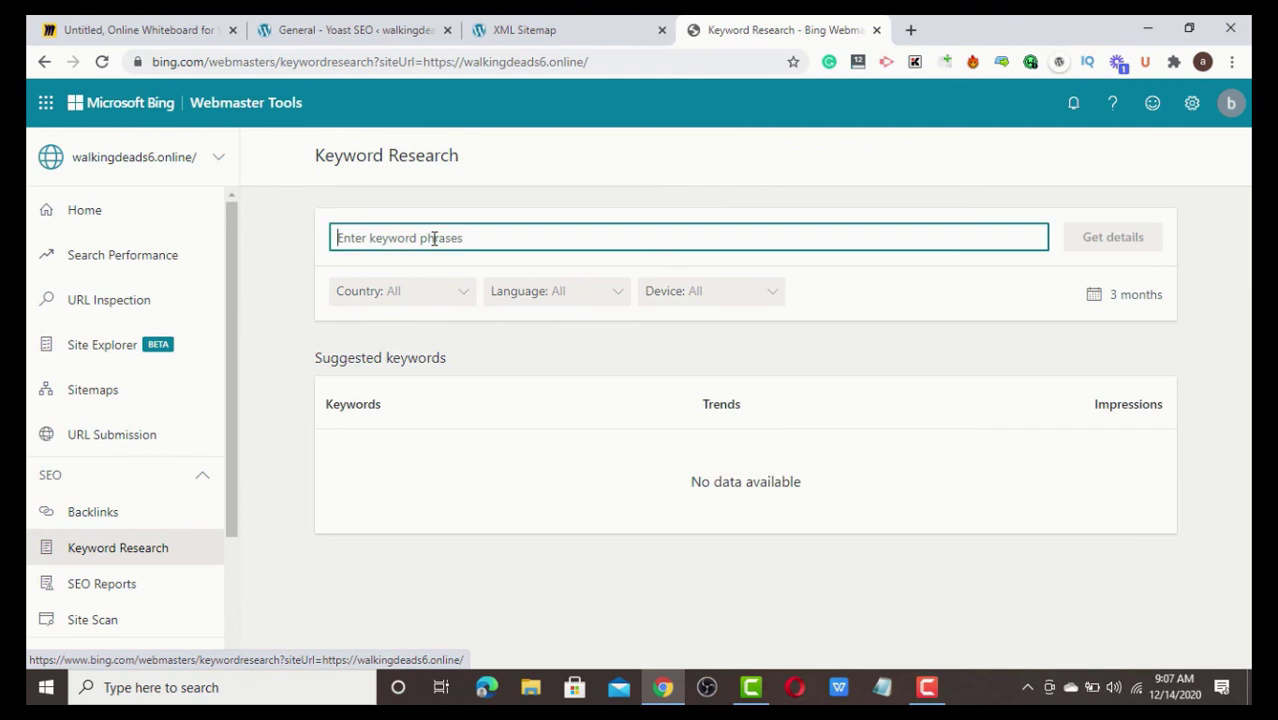
type("make money online")
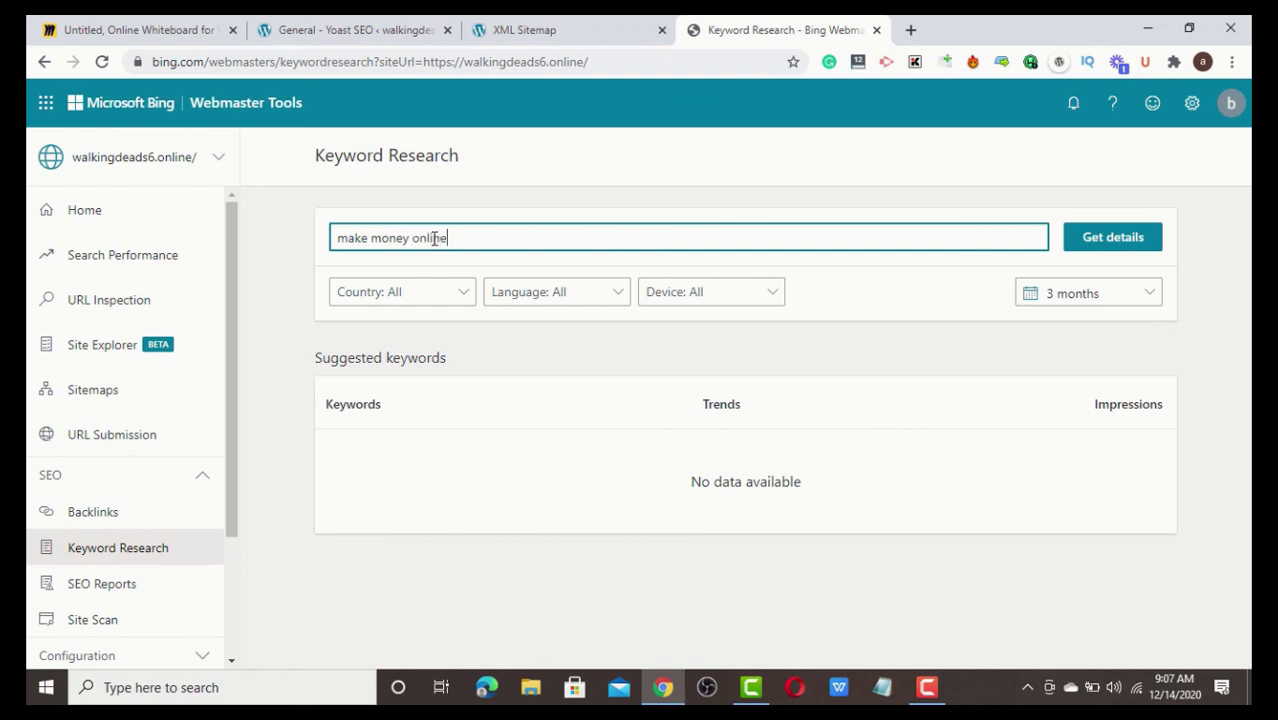
key("Return")
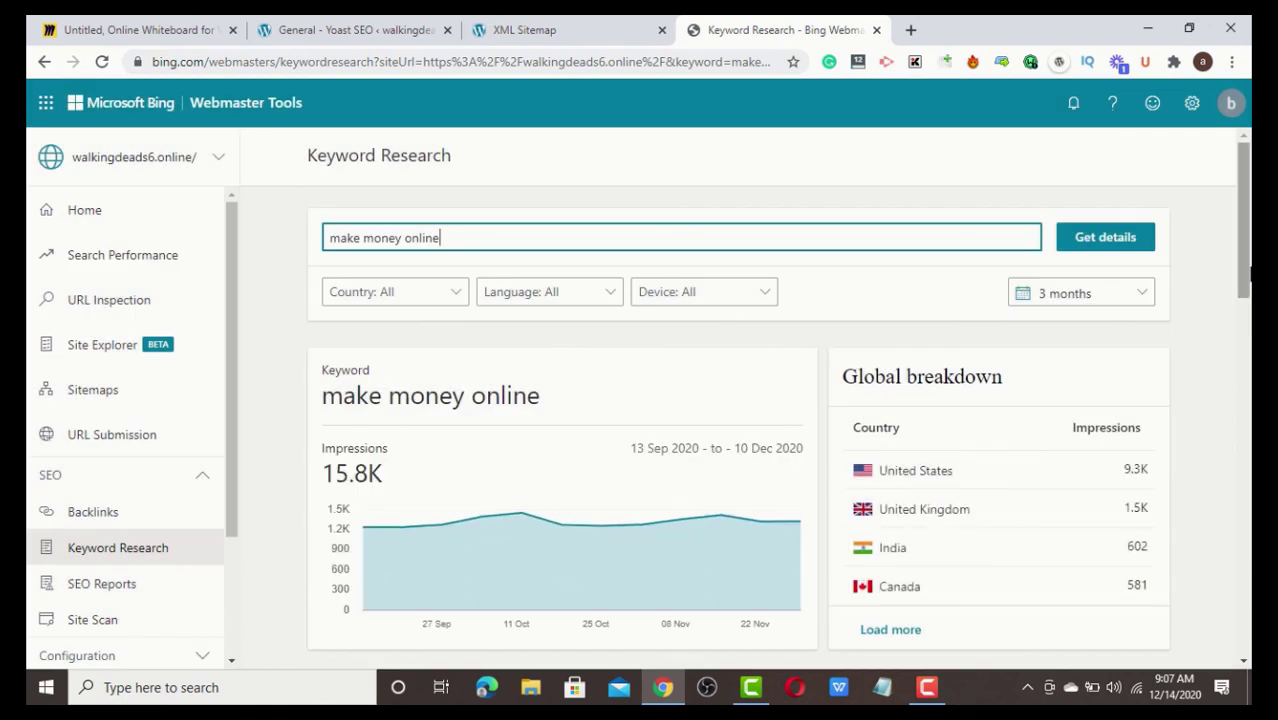
mouse_move(1246, 272)
left_mouse_down()
mouse_move(1248, 362)
mouse_move(1247, 287)
left_mouse_up()
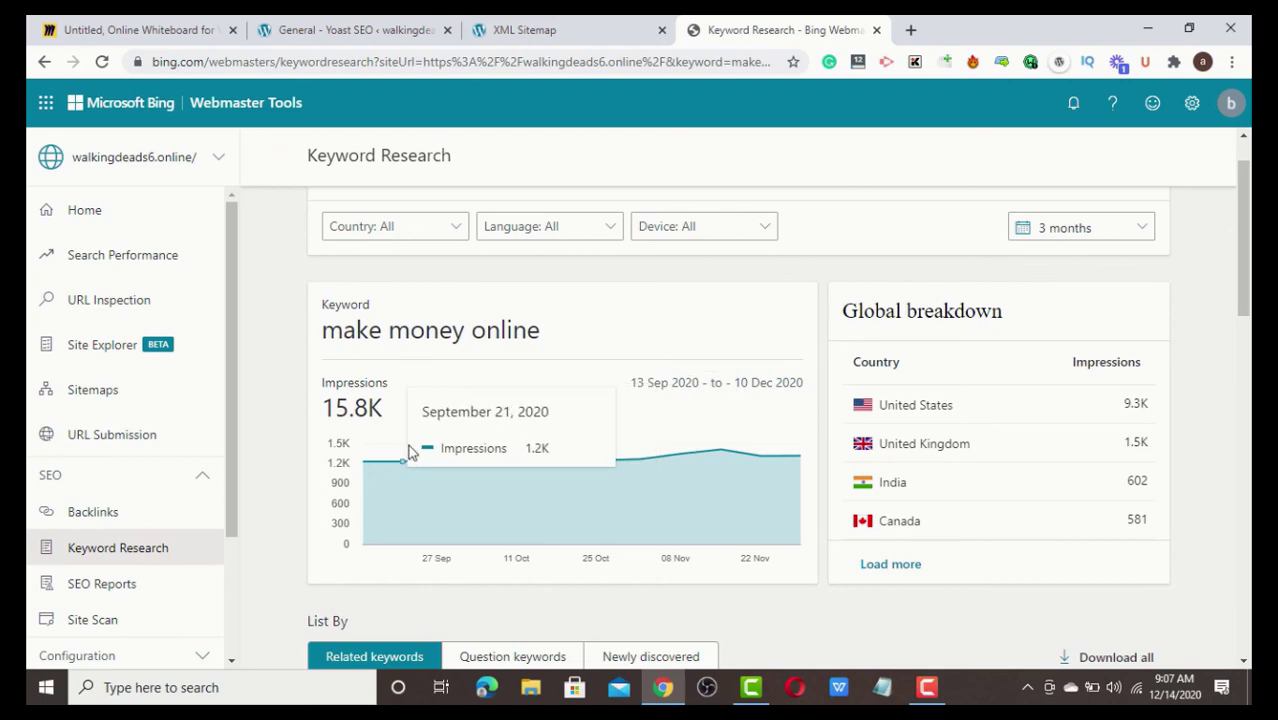
left_click_drag(1246, 300, 1247, 579)
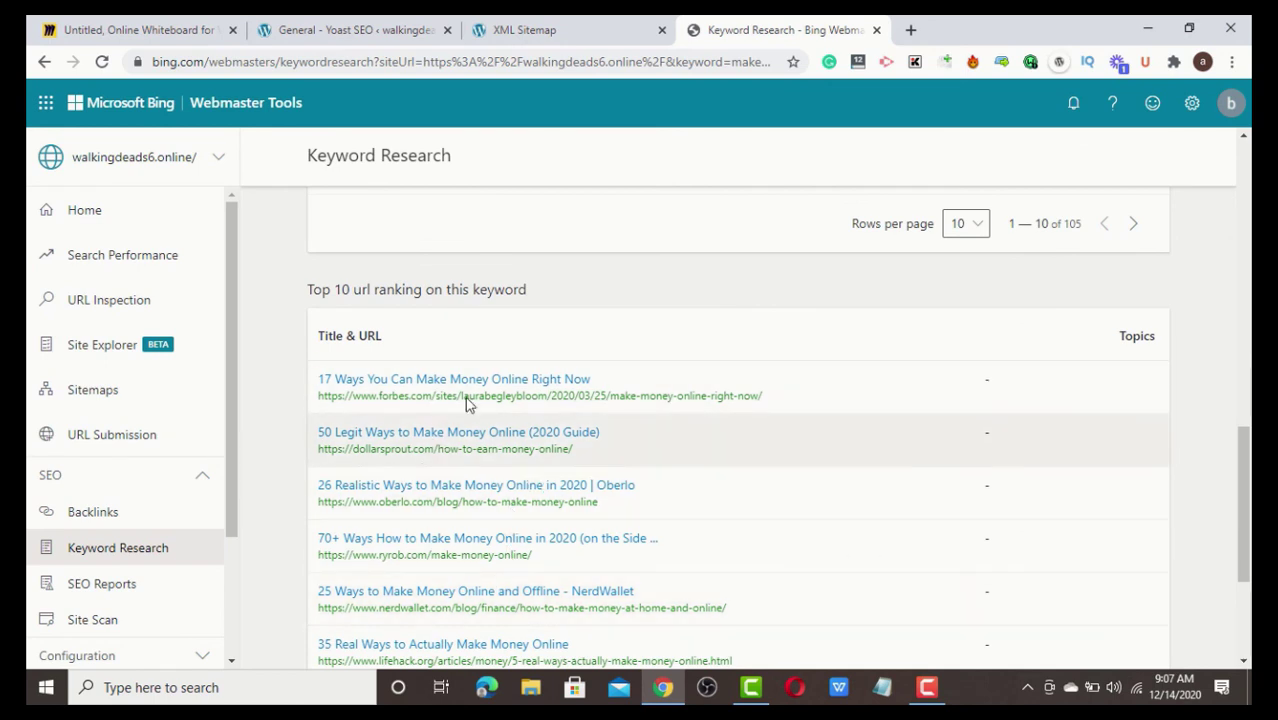